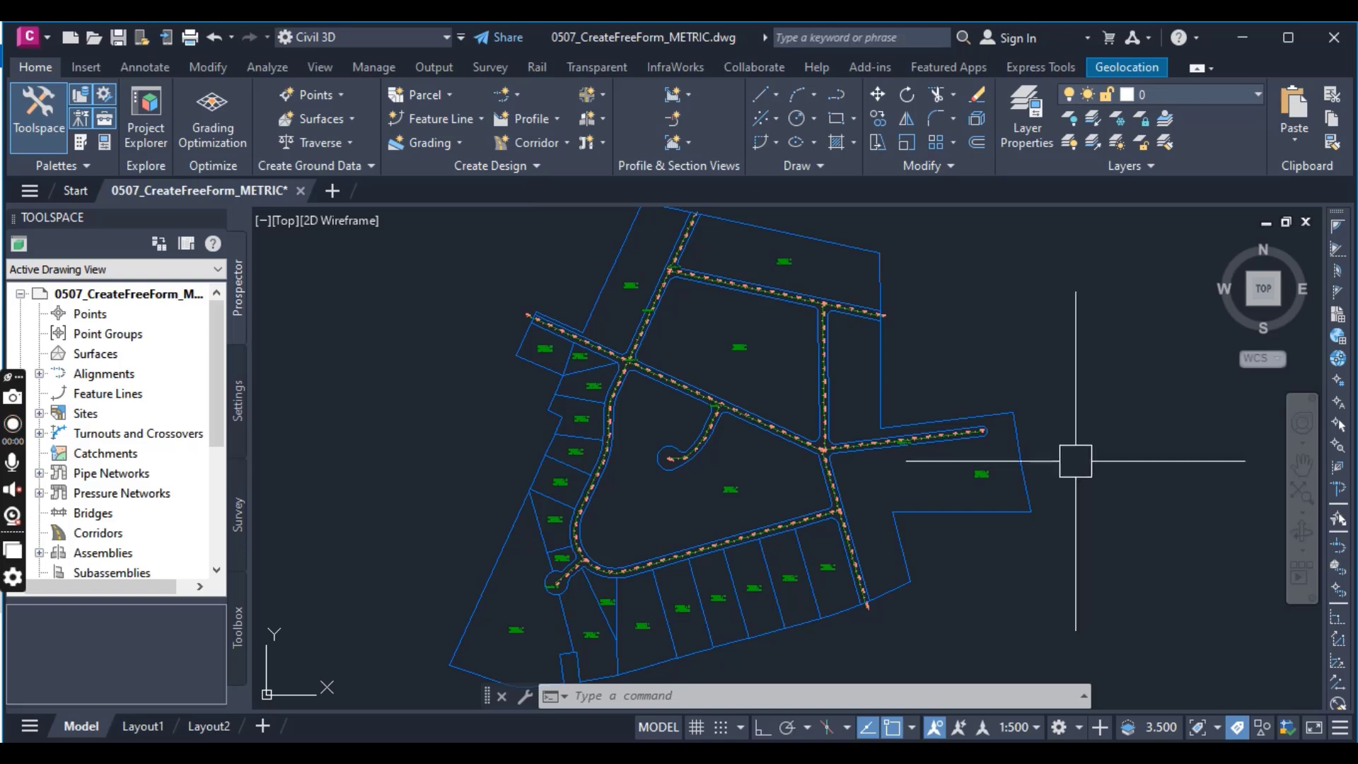
Erase the two lot lines just north of the cul-de-sac, the short divider and the long line bordering Property 18
mouse_move(1075, 457)
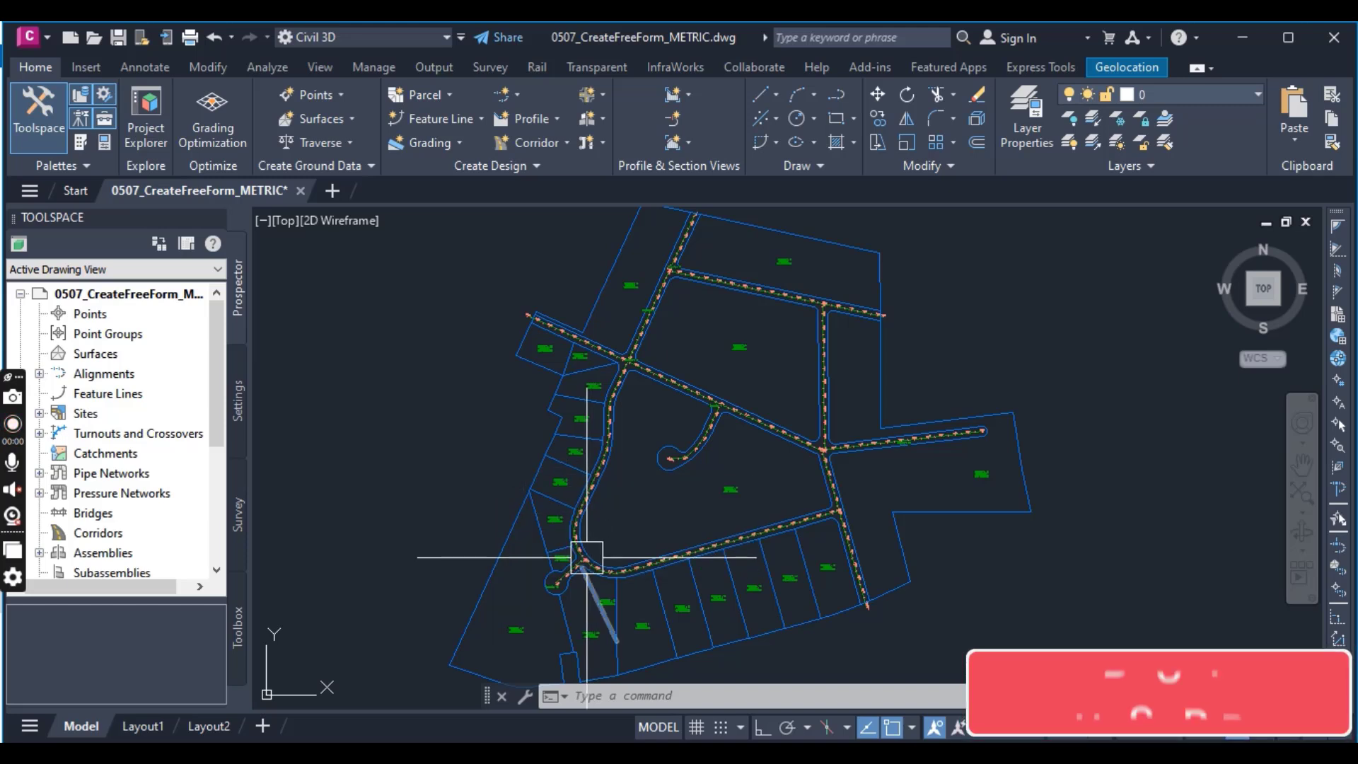
middle_drag(586, 556, 606, 497)
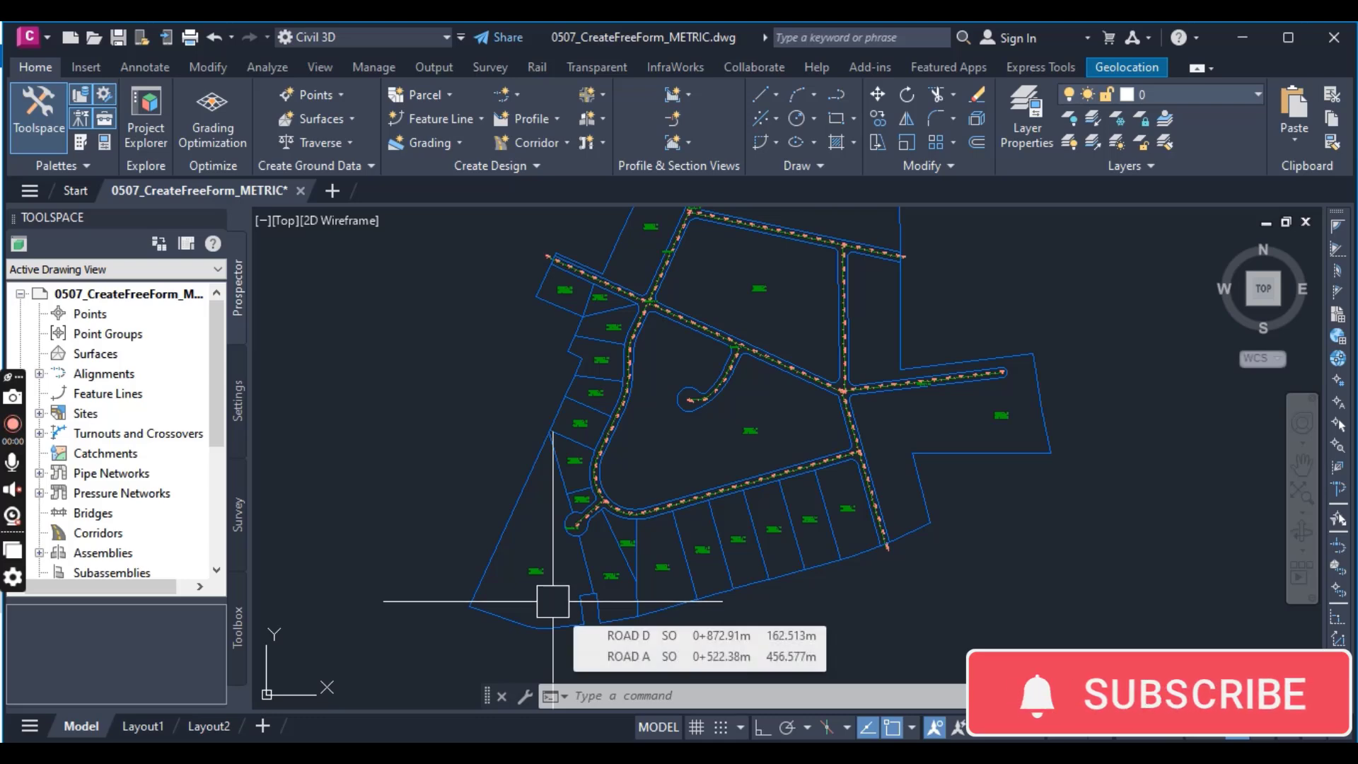
scroll(527, 597, up, 5)
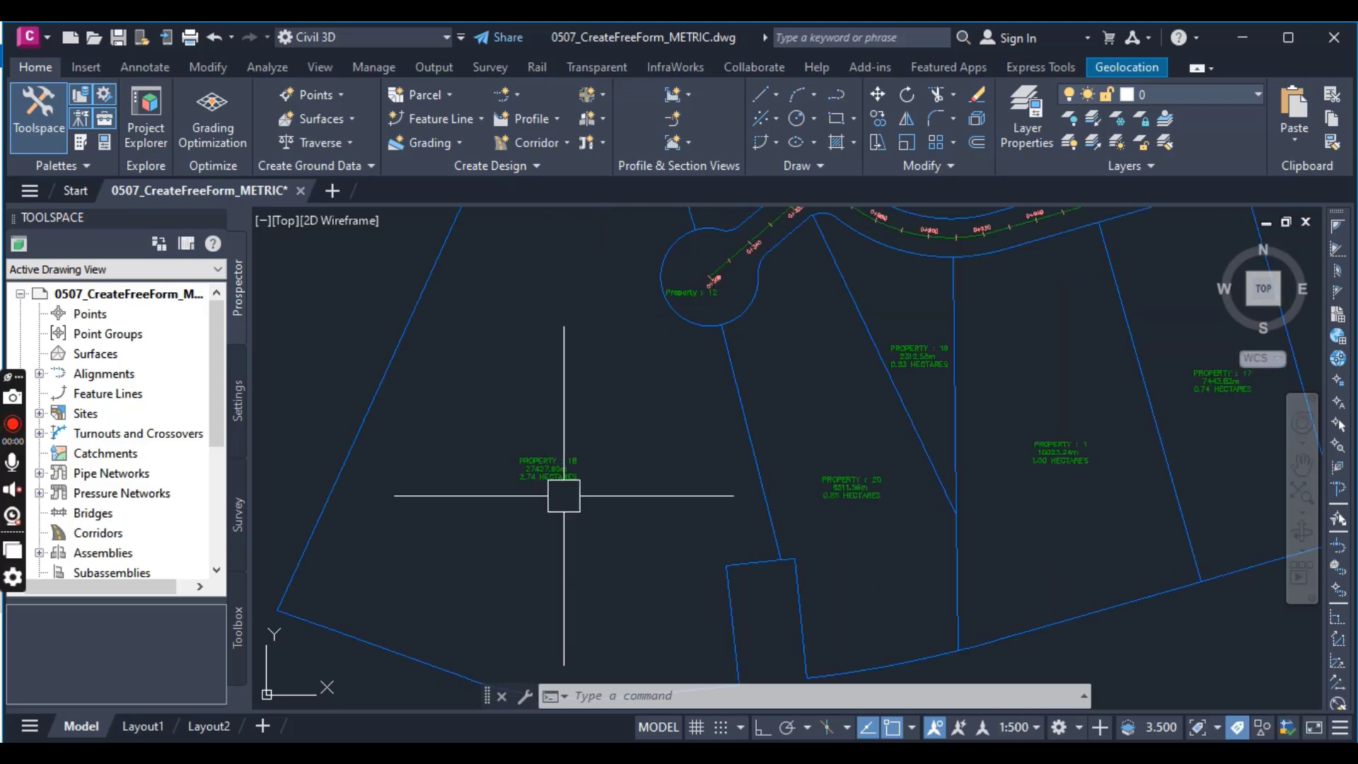
scroll(464, 435, up, 4)
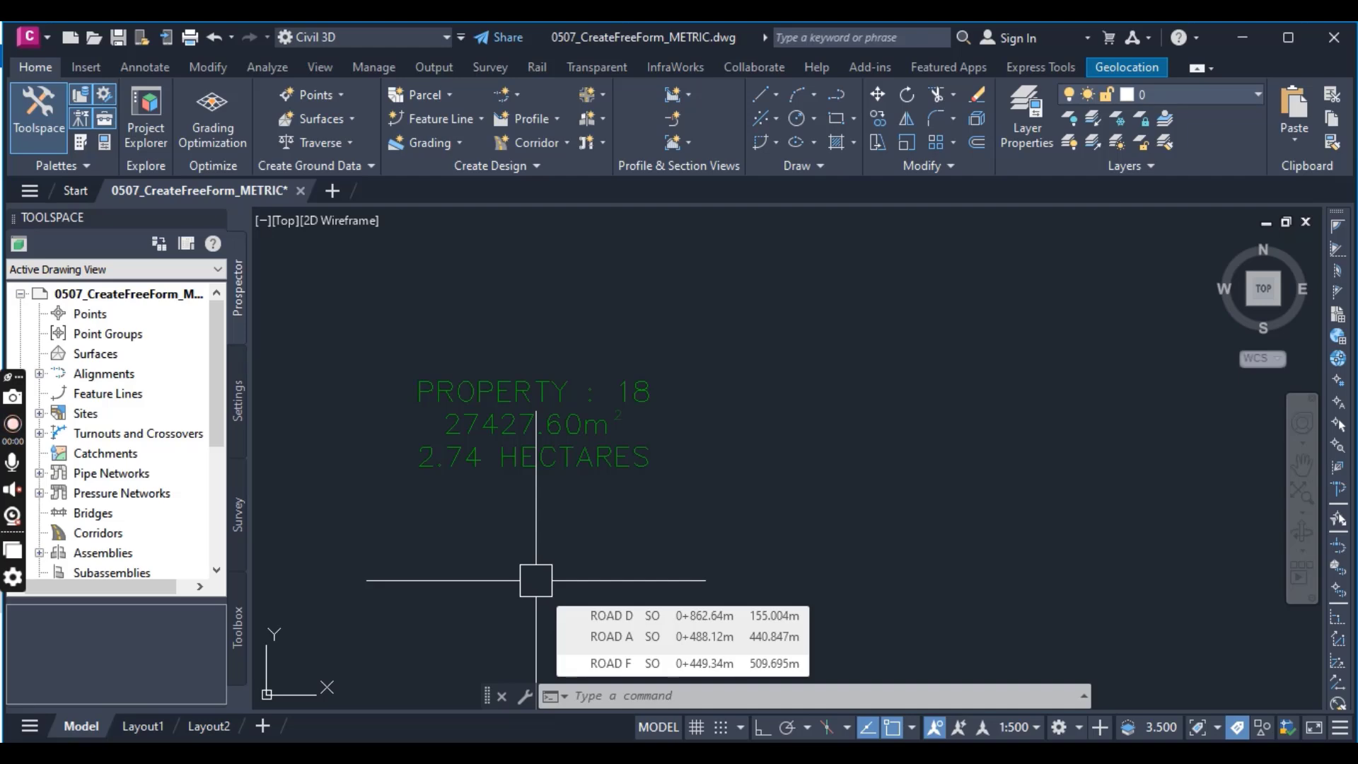
scroll(574, 541, down, 5)
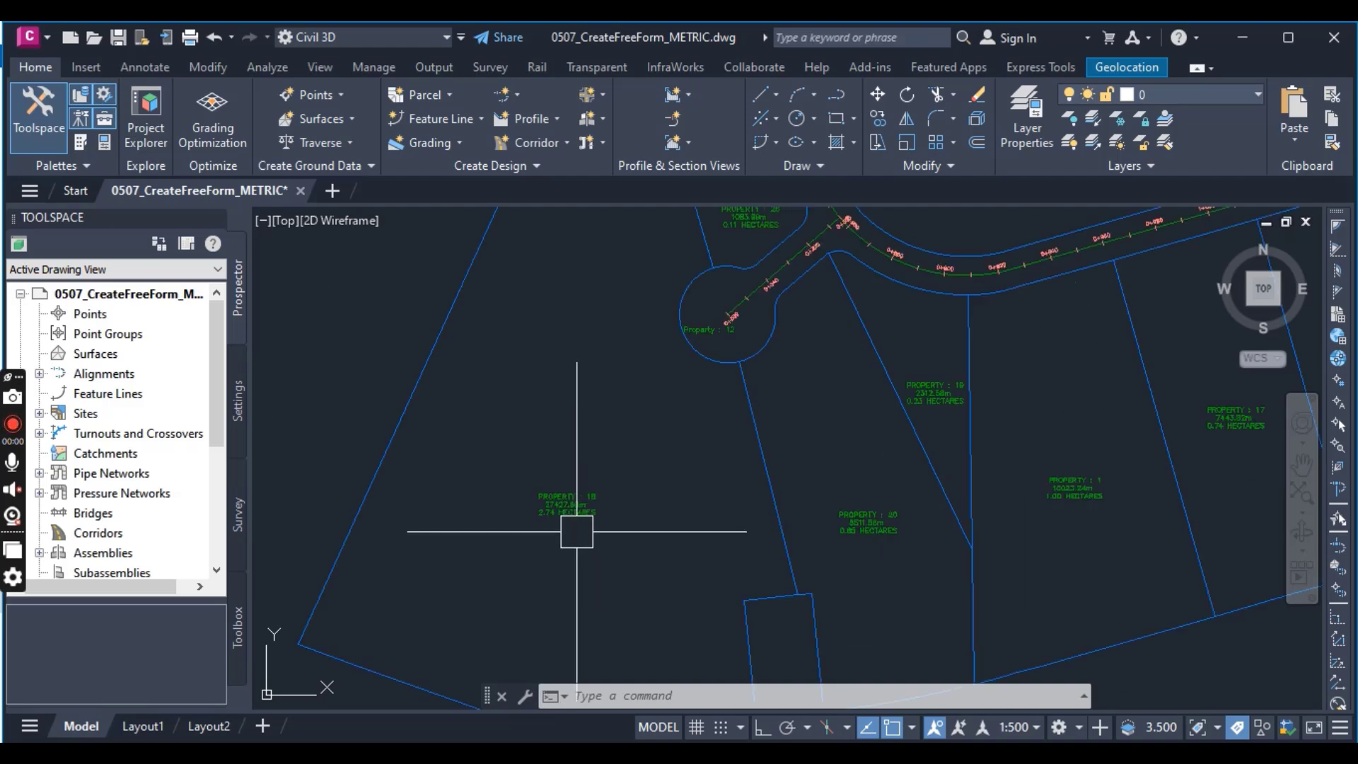
middle_drag(593, 455, 612, 651)
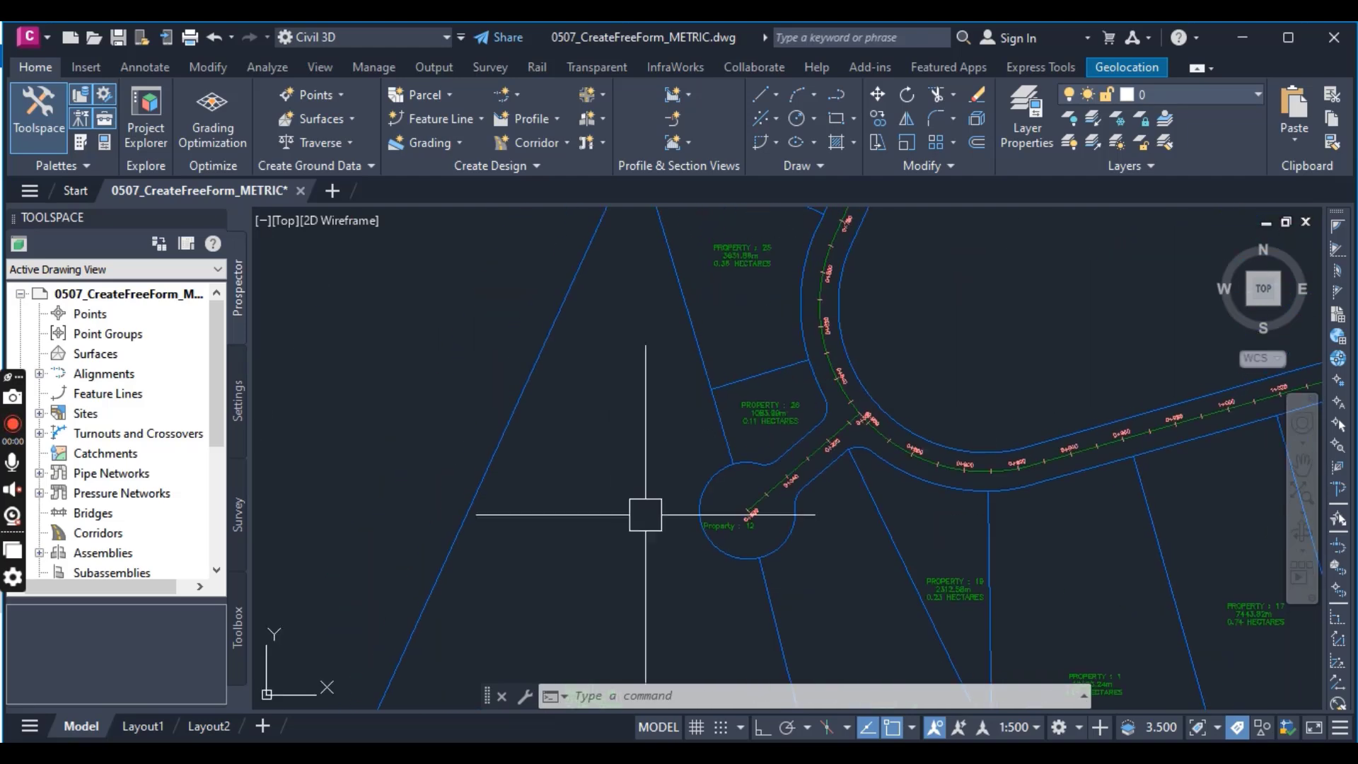
scroll(752, 379, up, 4)
click(752, 371)
key(Delete)
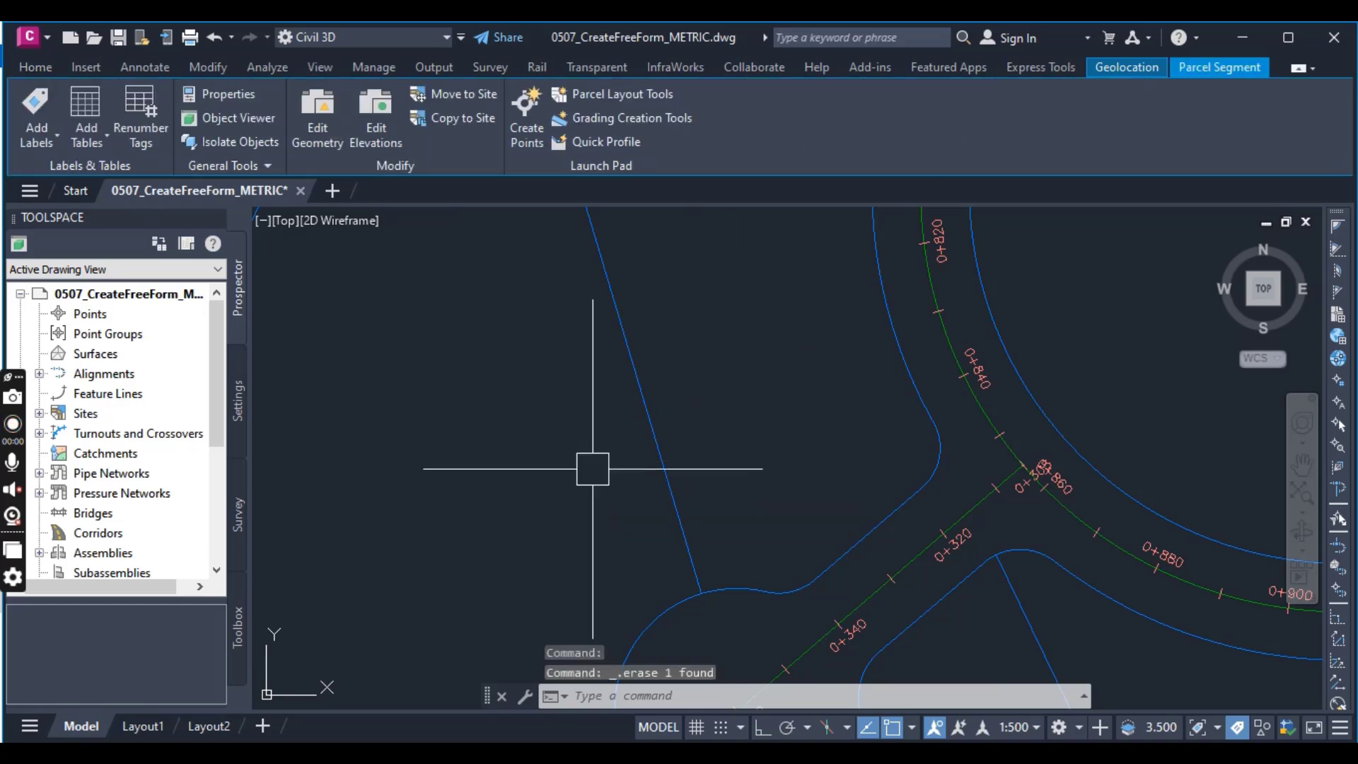
scroll(593, 468, down, 2)
click(642, 452)
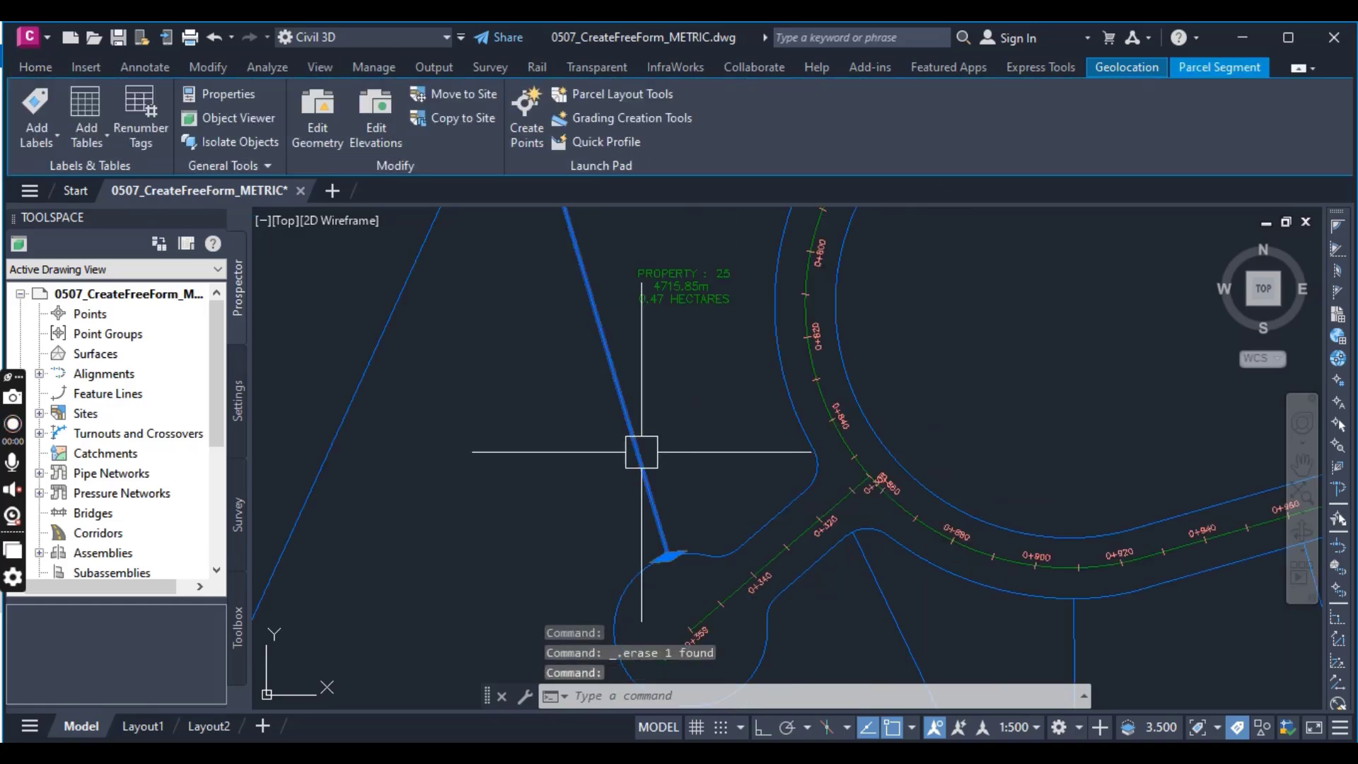
key(Delete)
Erase the diagonal lot line southeast of the cul-de-sac to merge the narrow triangular lot with Property 20
scroll(641, 452, down, 2)
middle_drag(815, 621, 745, 545)
click(745, 545)
key(Delete)
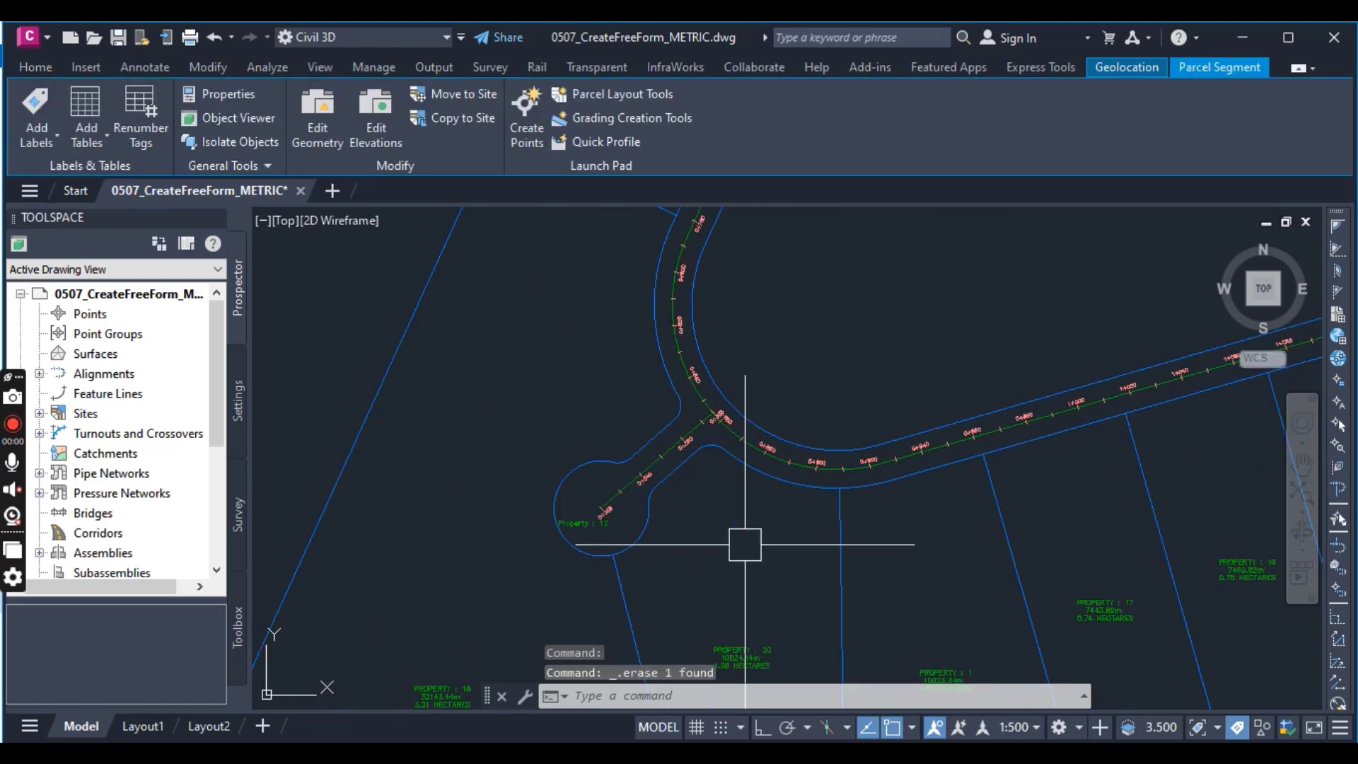
Examine the merged lots around the cul-de-sac and read the area label of Property 18
scroll(745, 545, down, 3)
scroll(606, 576, up, 3)
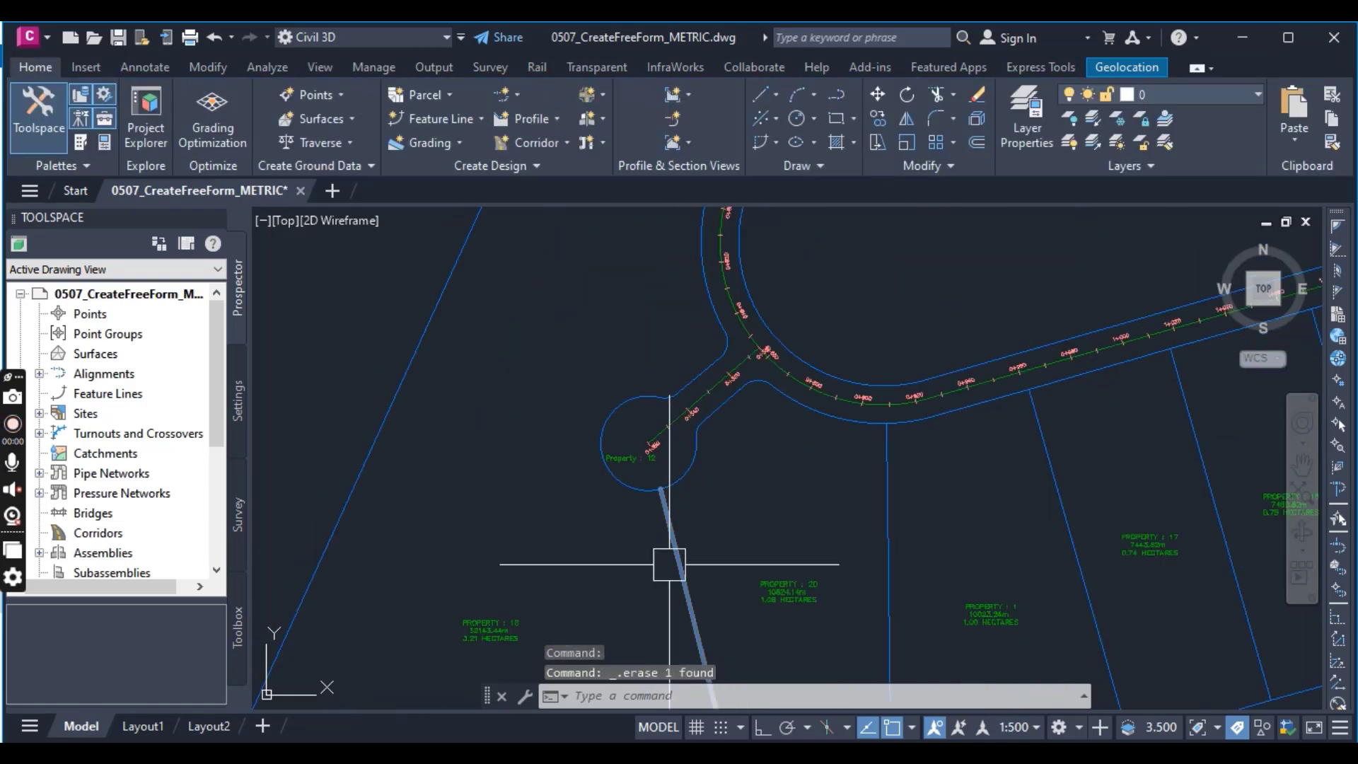
scroll(616, 509, down, 3)
scroll(600, 544, up, 3)
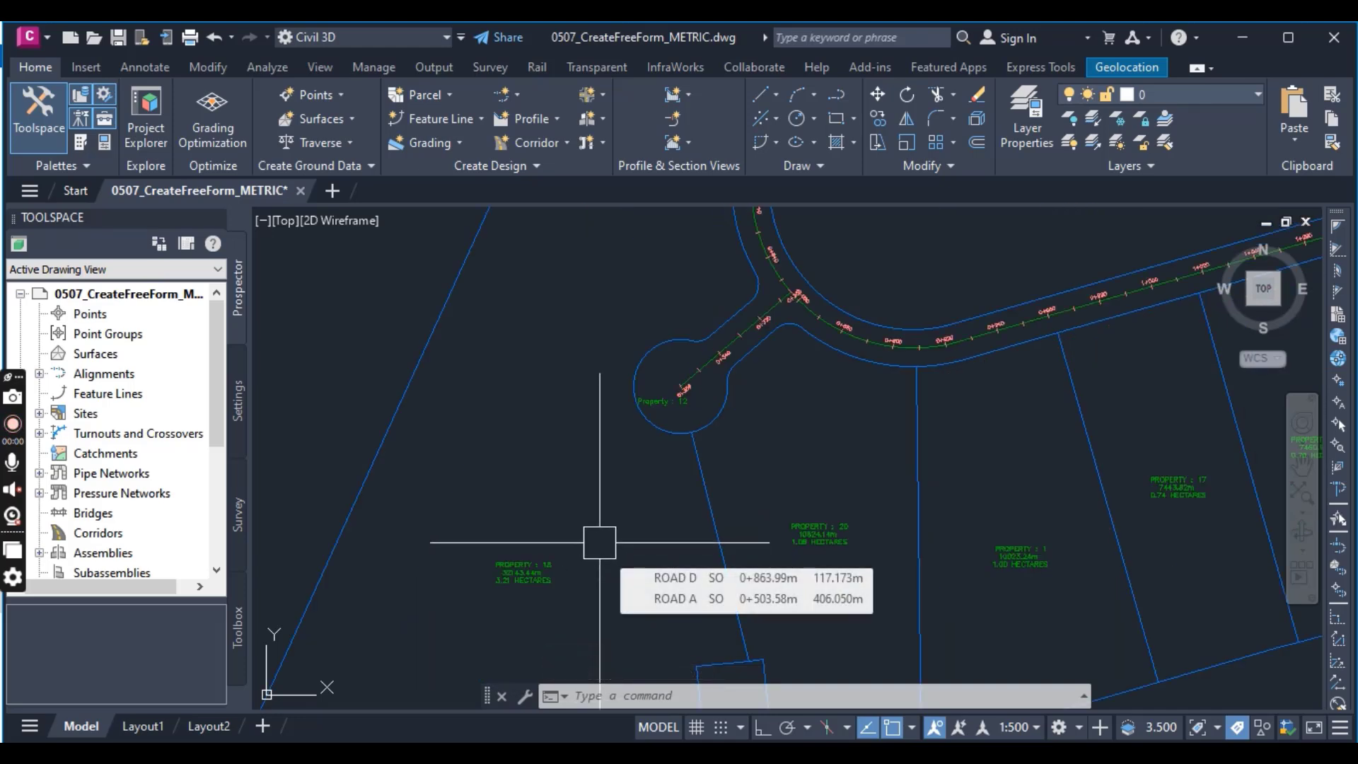
scroll(617, 544, down, 3)
scroll(626, 585, up, 3)
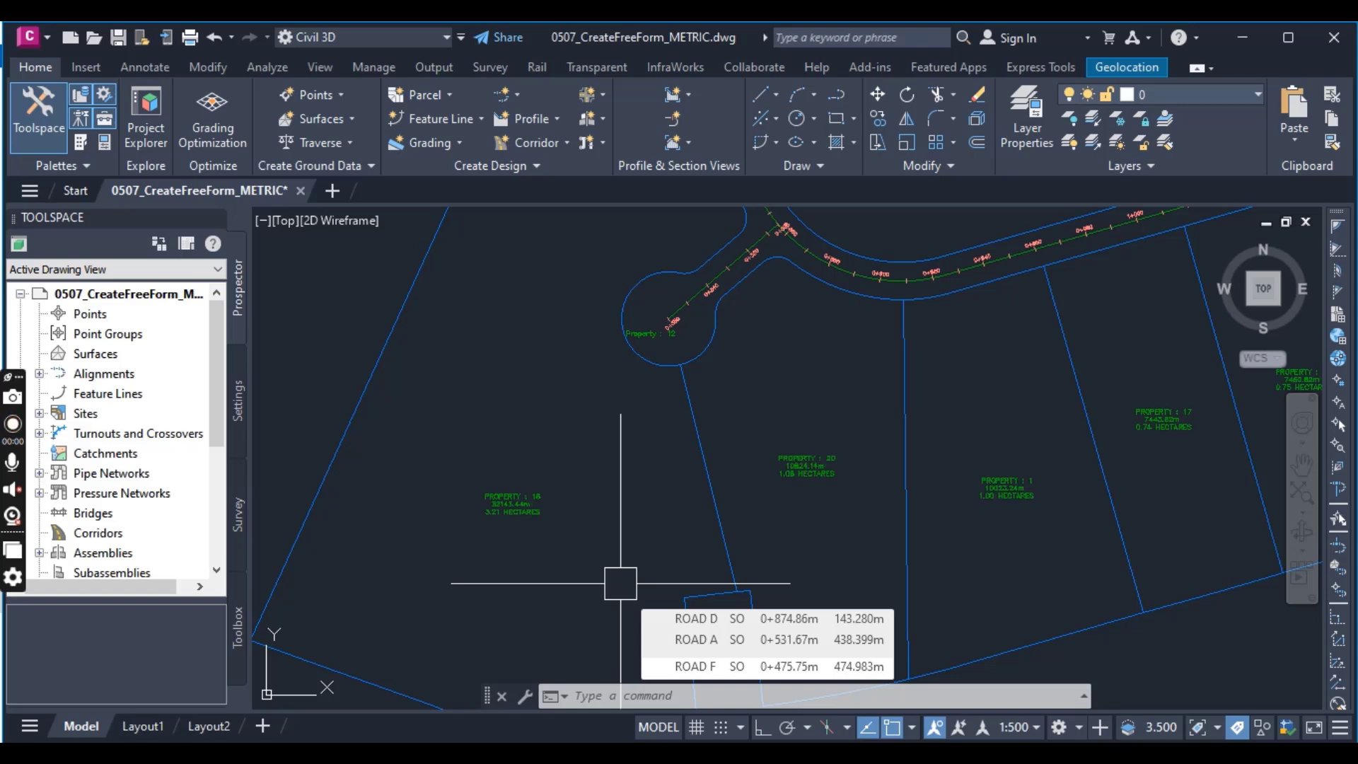
scroll(620, 580, down, 4)
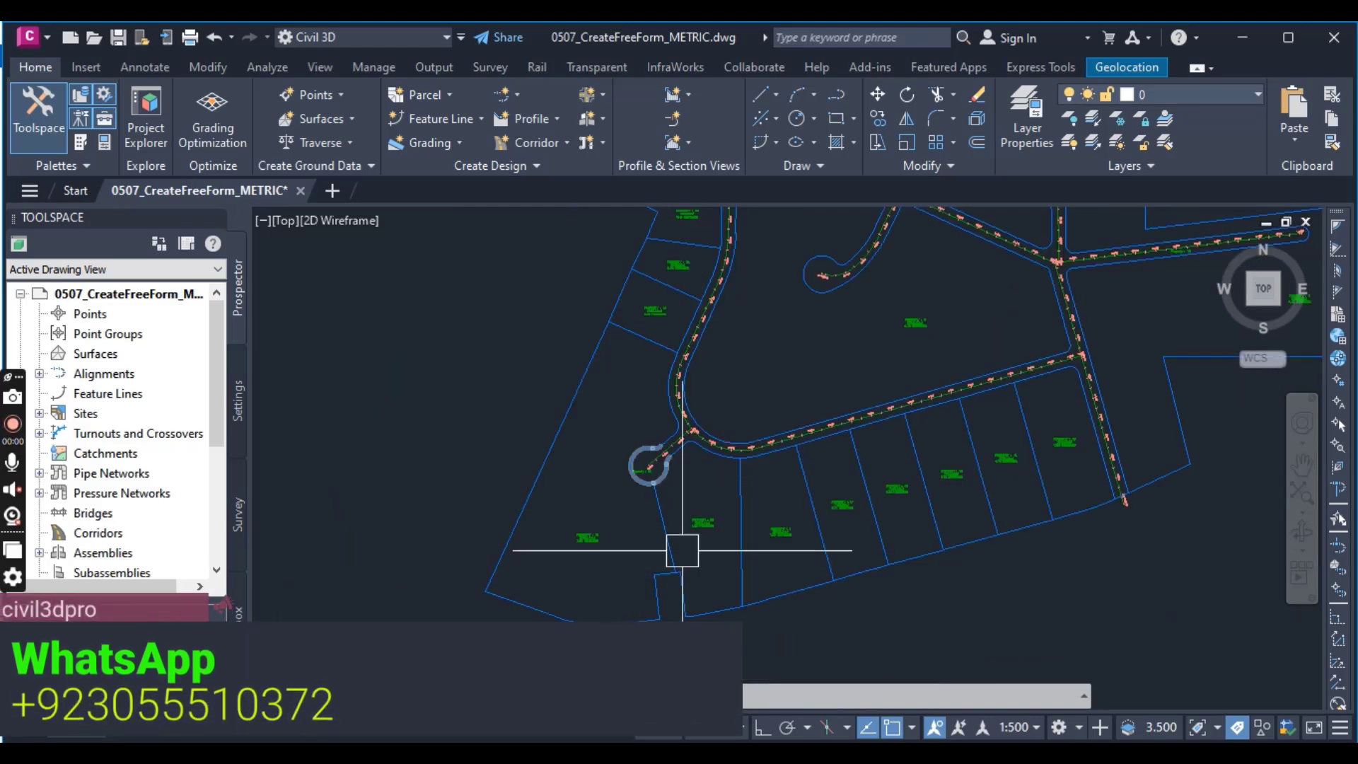
scroll(683, 551, up, 3)
scroll(627, 576, down, 5)
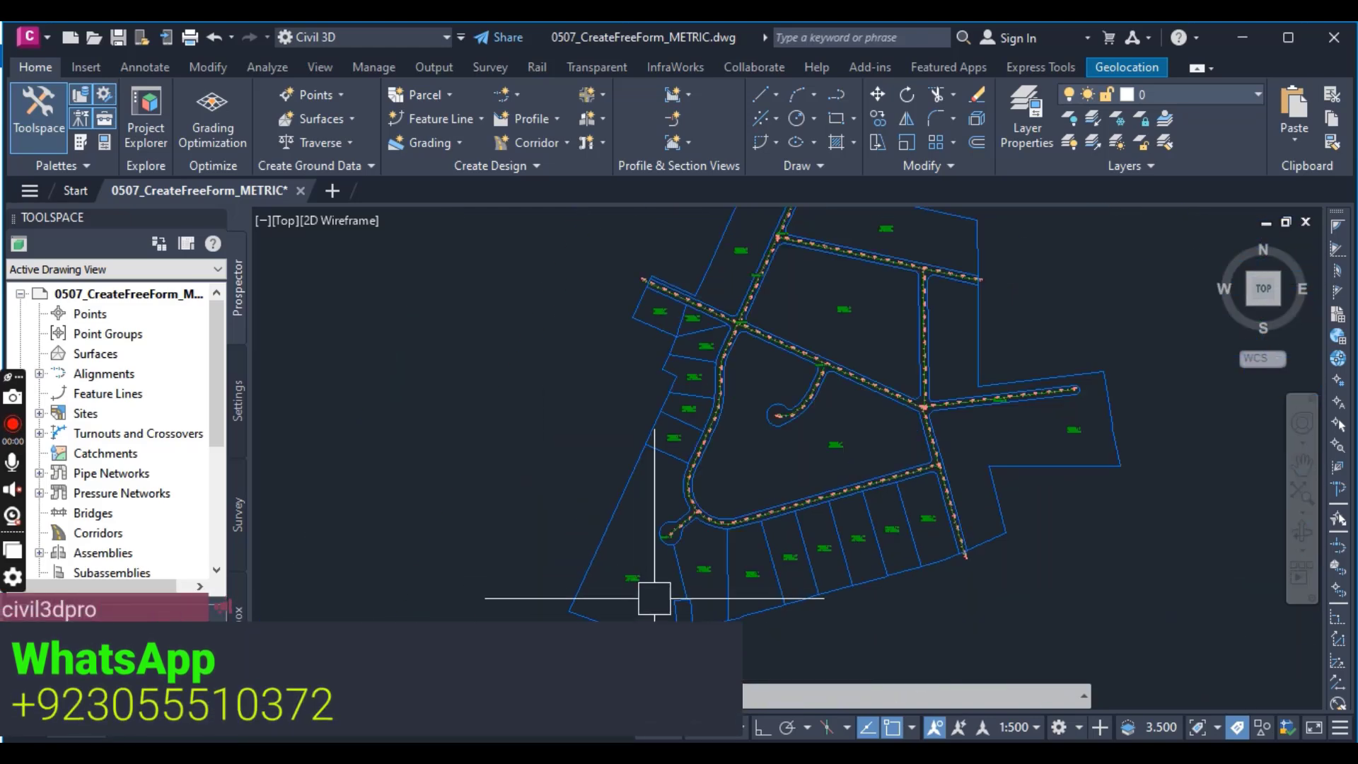
scroll(651, 598, up, 4)
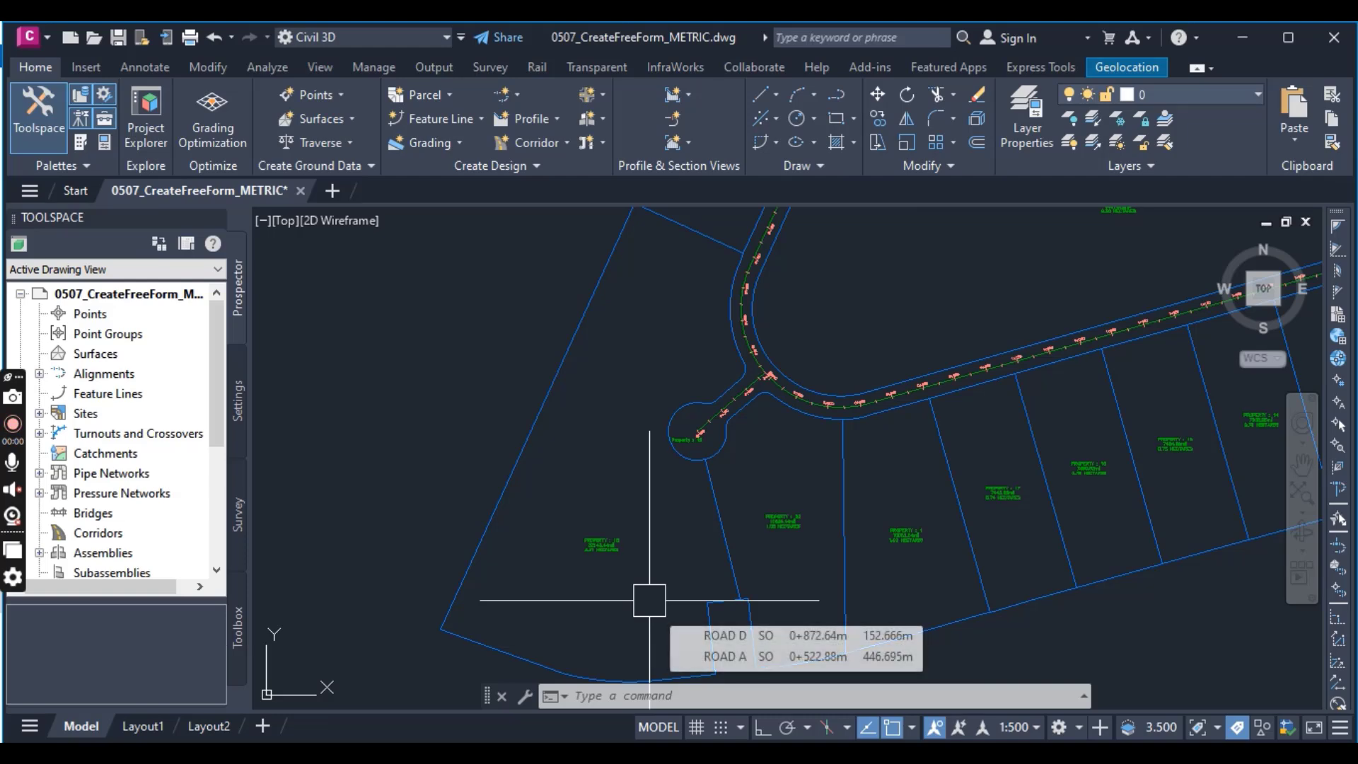
scroll(649, 600, down, 2)
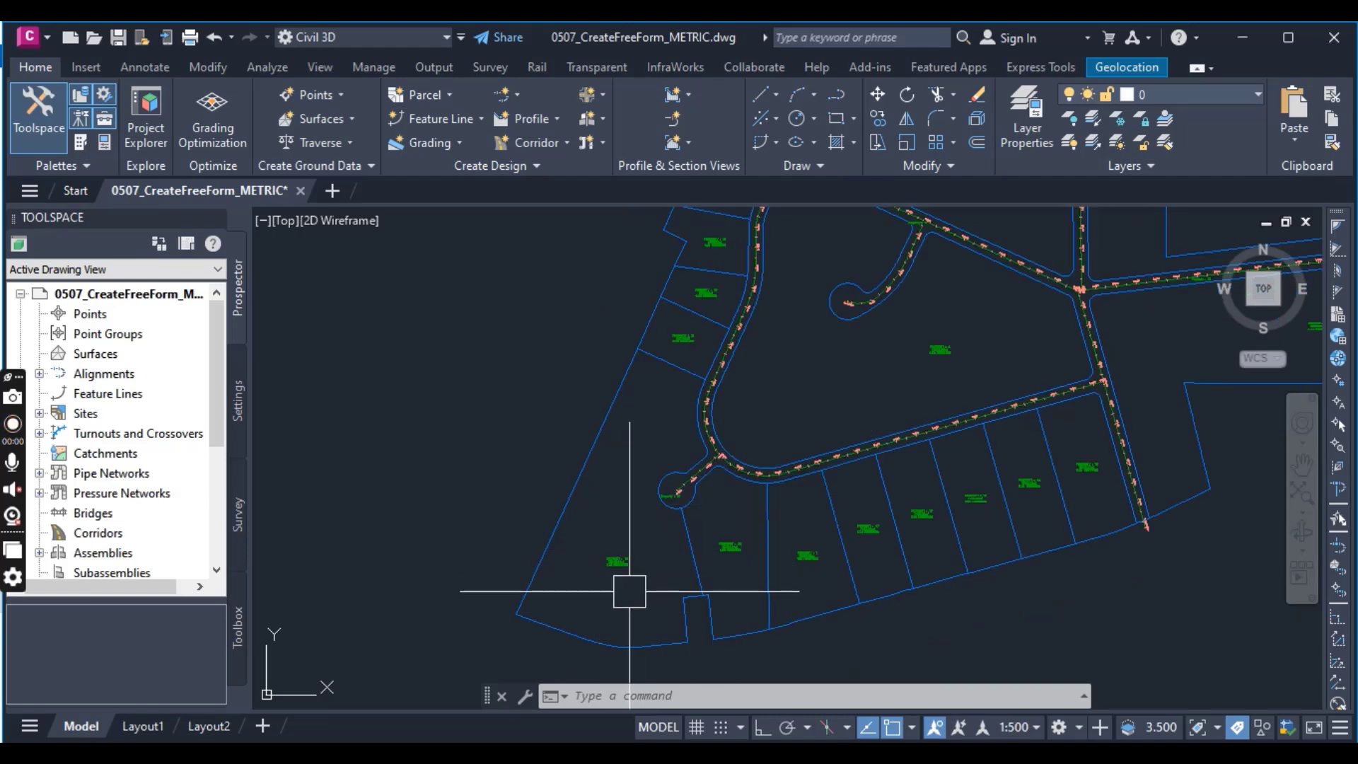
scroll(623, 564, up, 3)
scroll(621, 564, down, 1)
scroll(620, 564, up, 5)
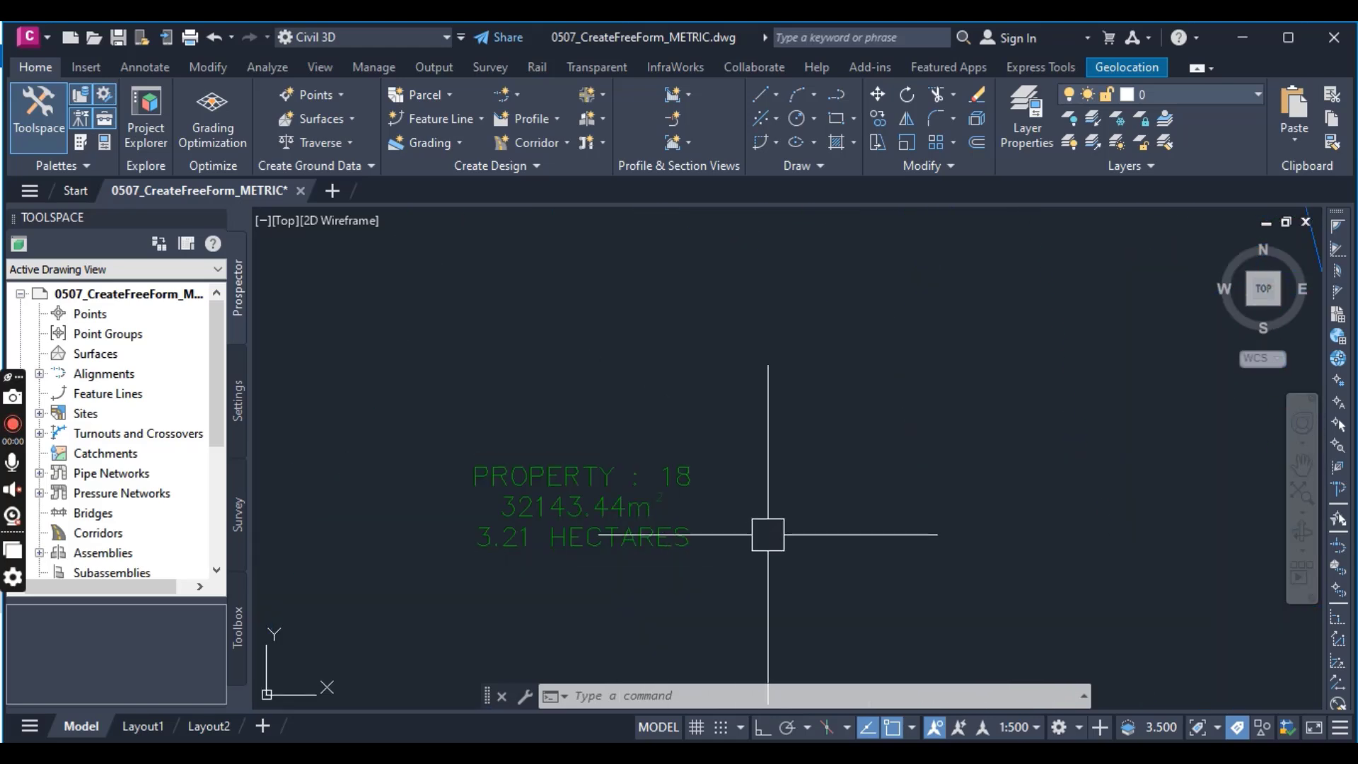
scroll(764, 532, down, 3)
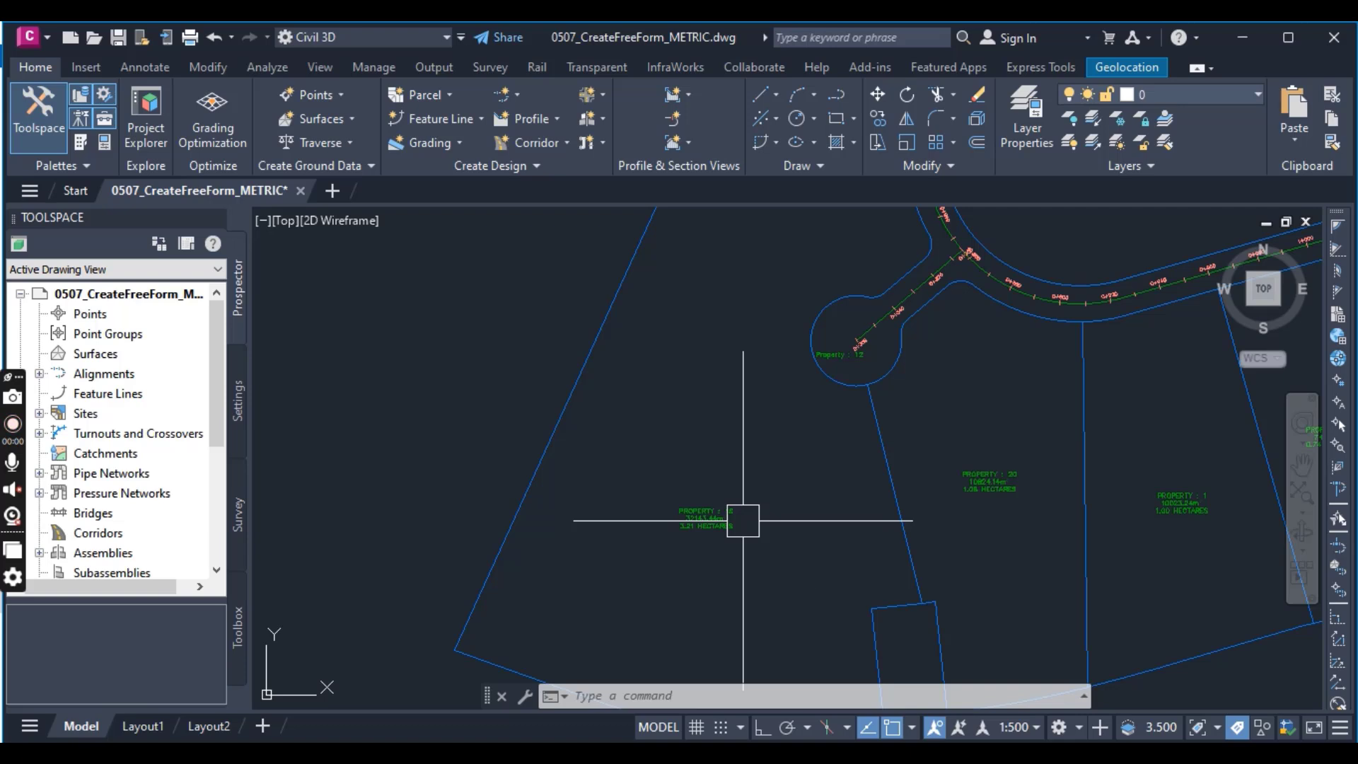
scroll(708, 524, down, 1)
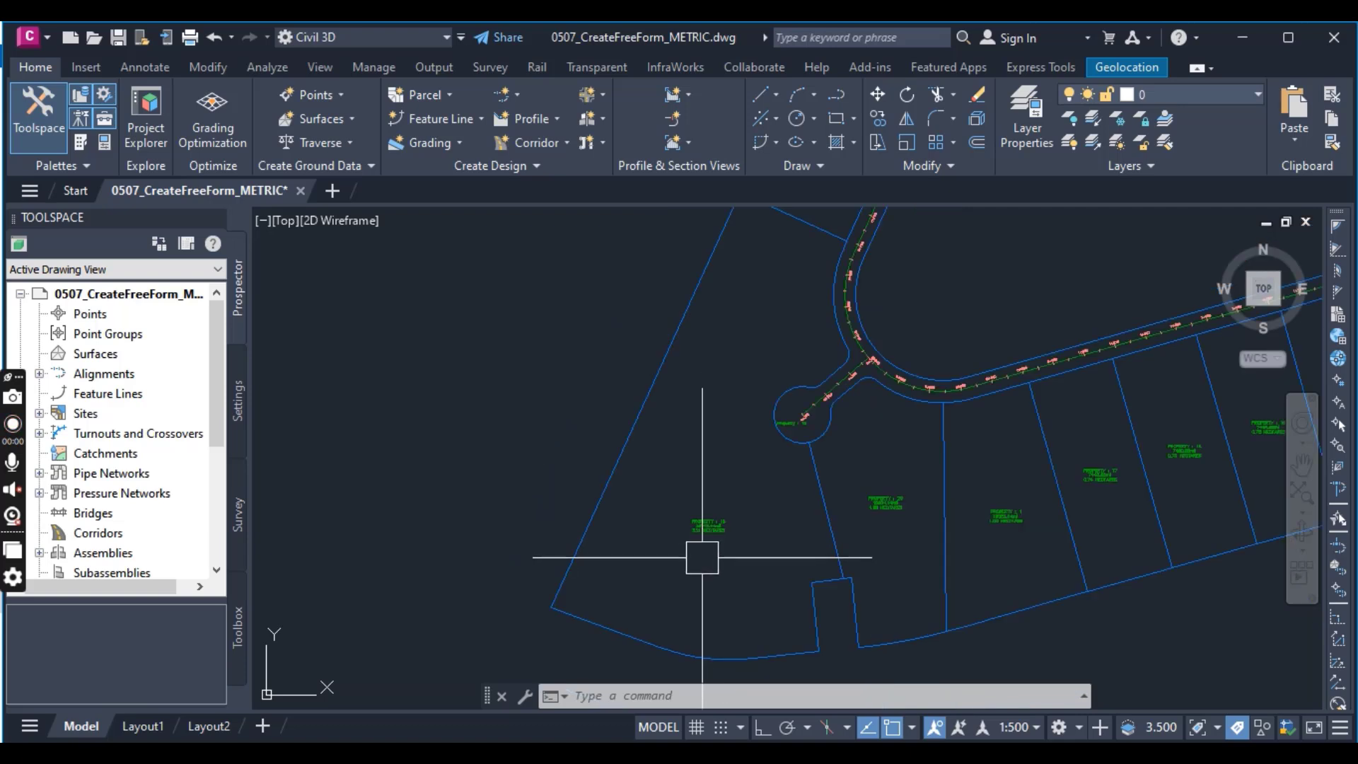
Start Free Form Create from the parcel creation tools, using Name Square meter & Hectares as the area label style
mouse_move(701, 558)
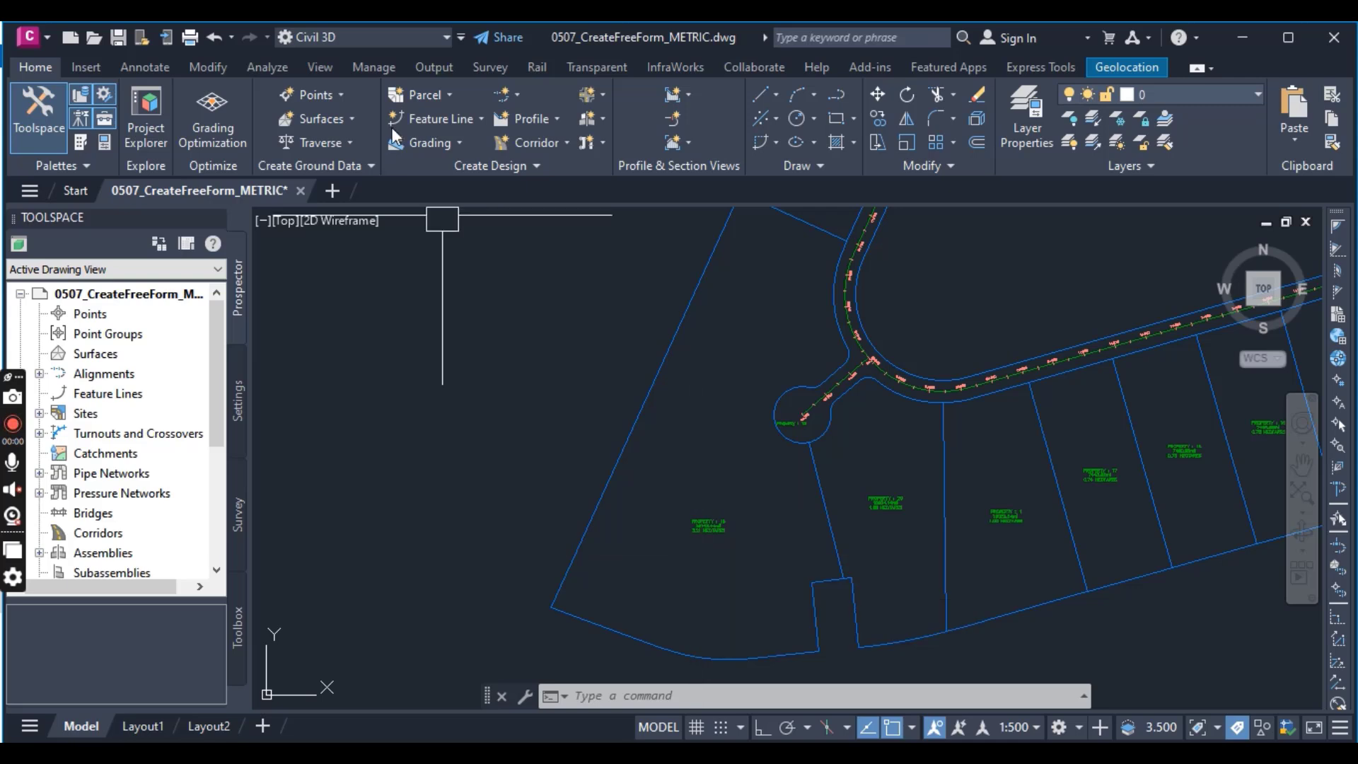
click(433, 99)
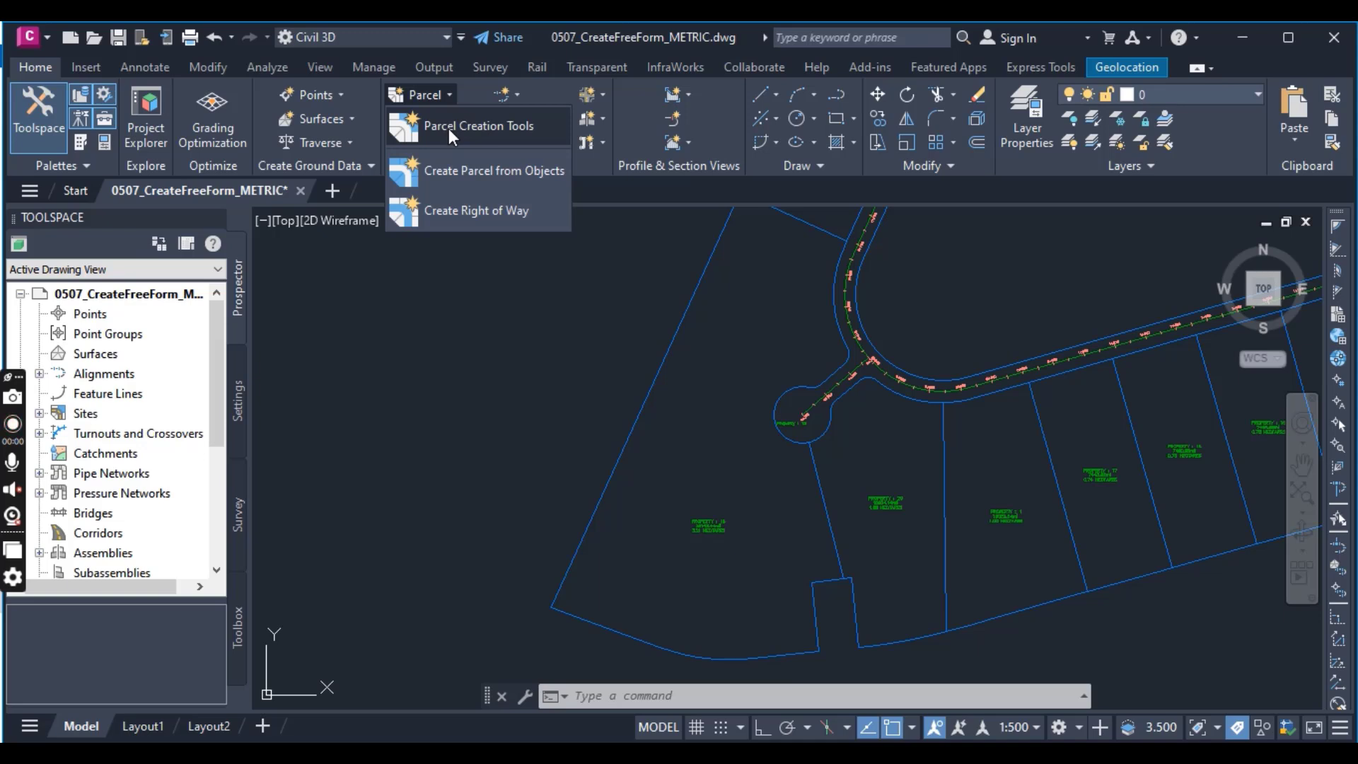
click(448, 129)
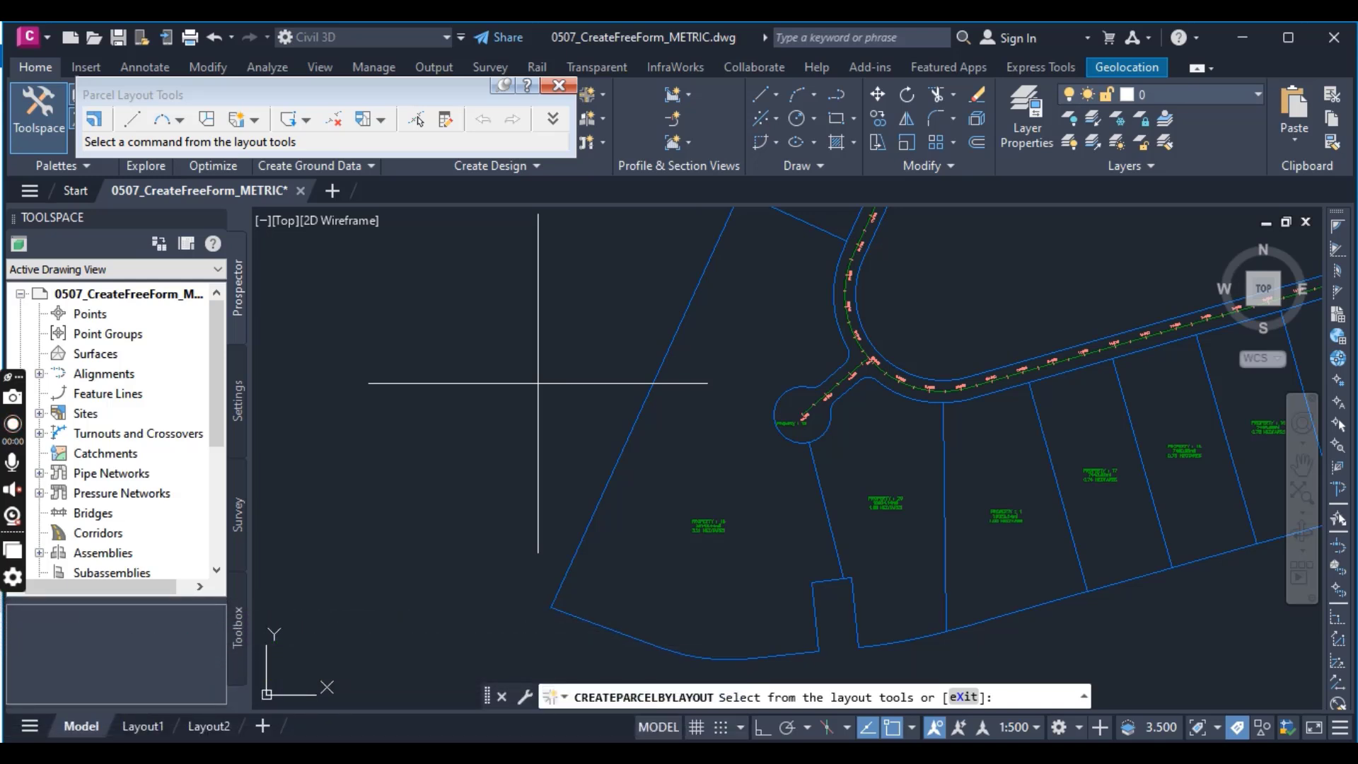
click(256, 120)
click(309, 224)
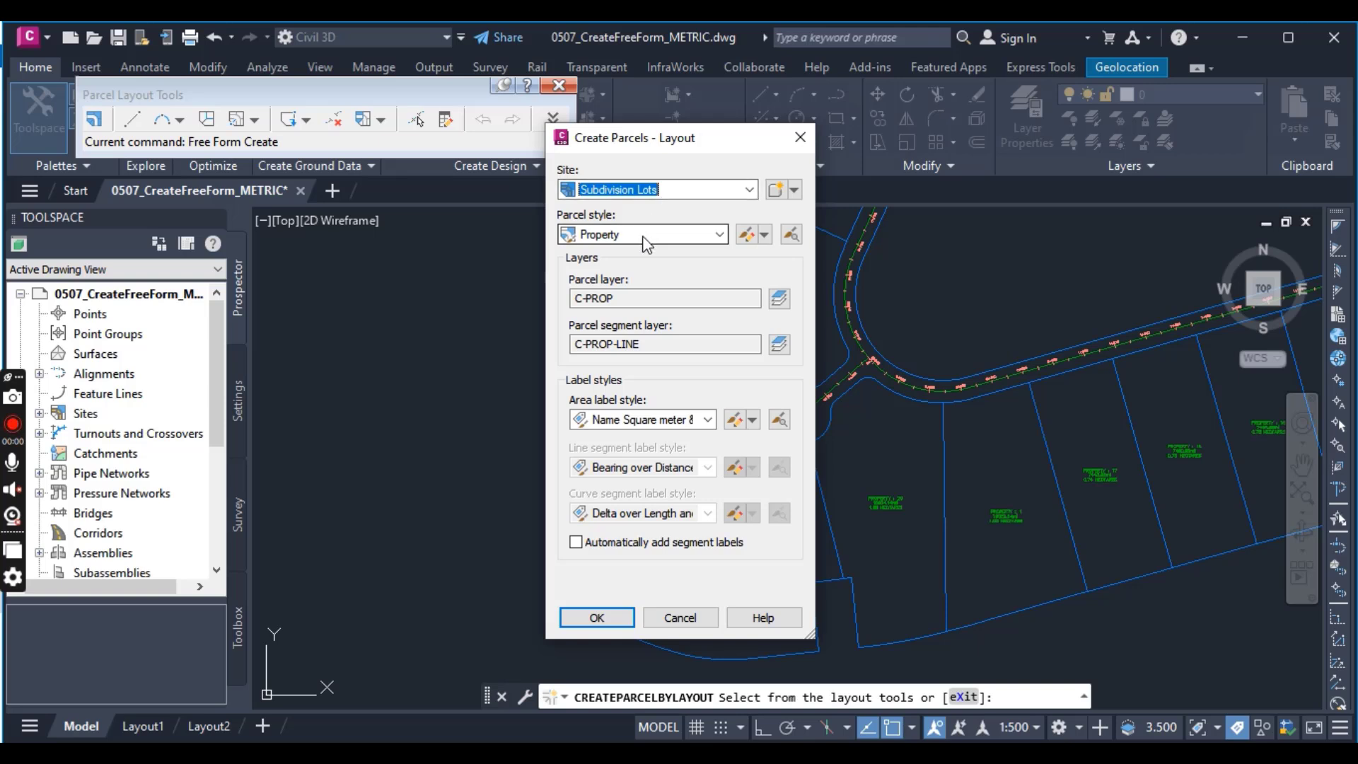
click(646, 420)
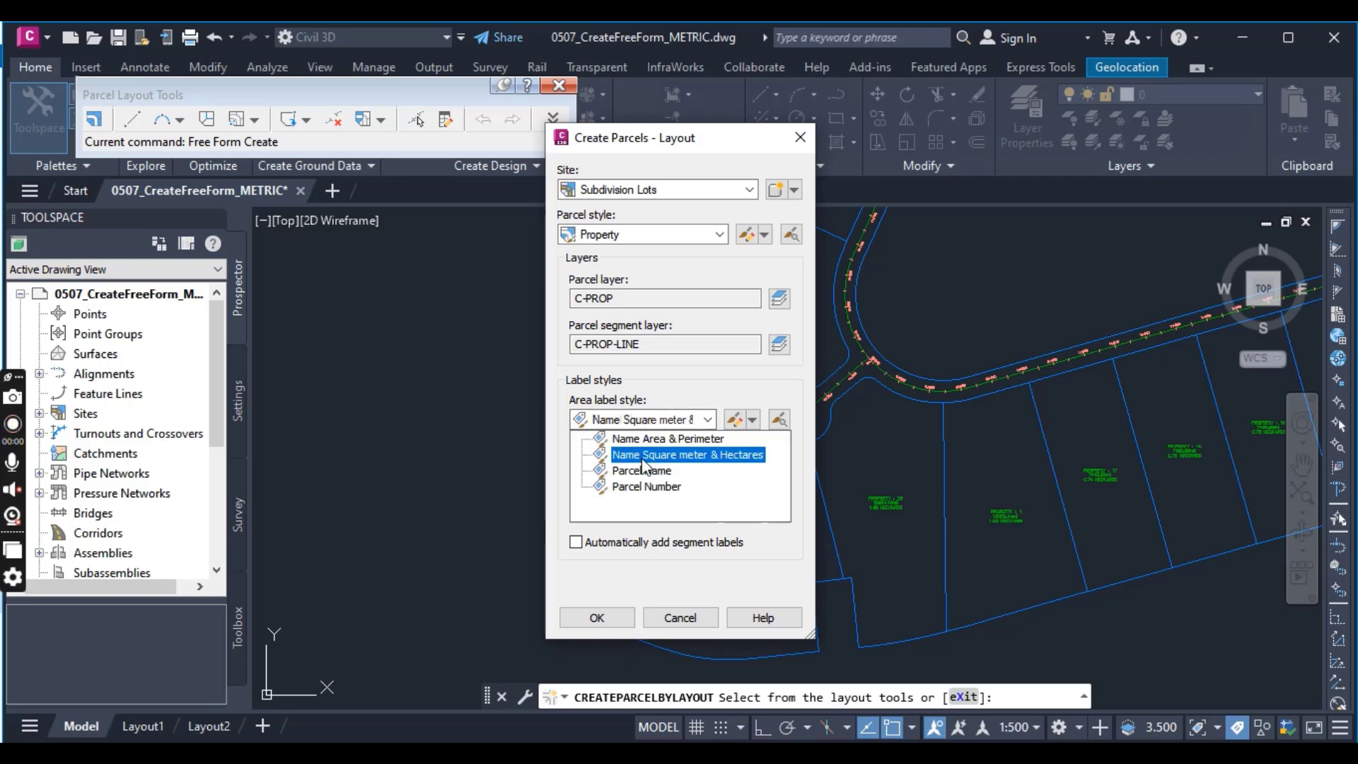
click(641, 458)
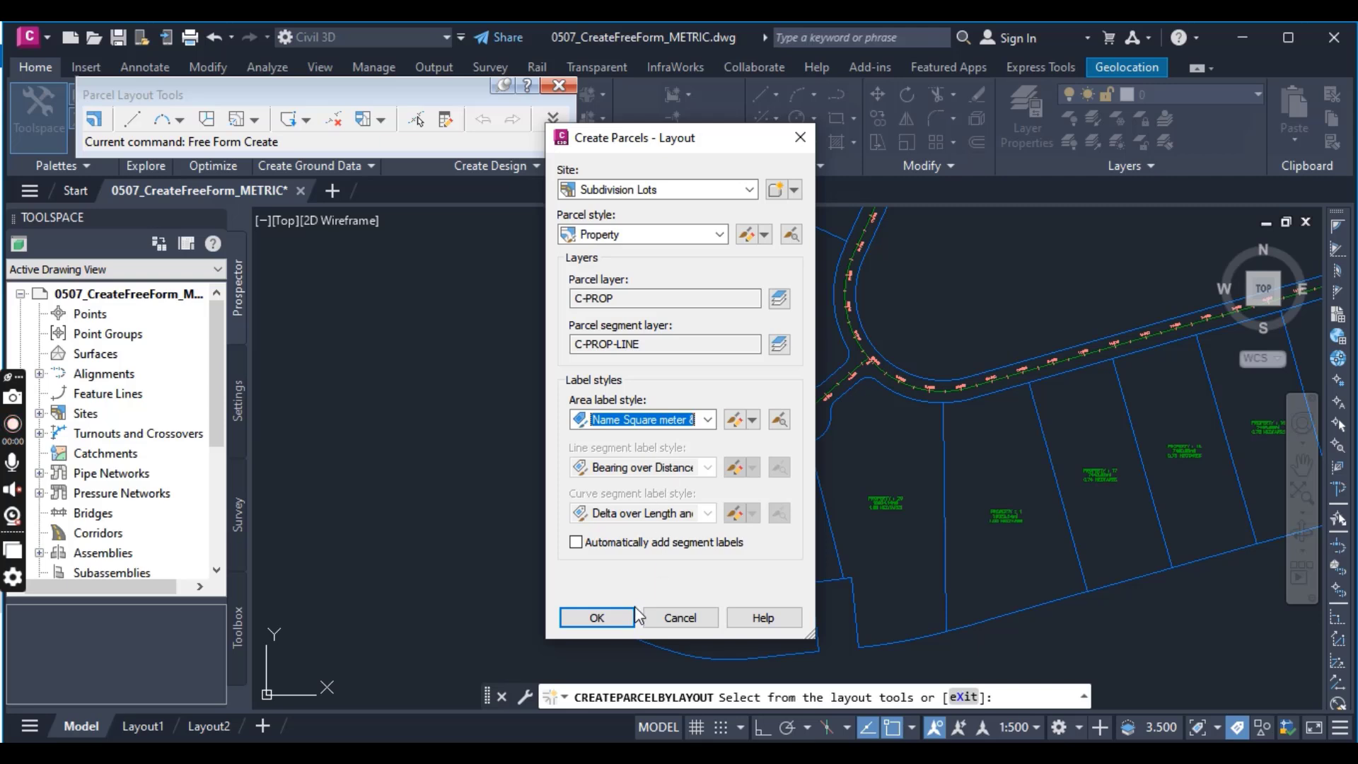
click(597, 618)
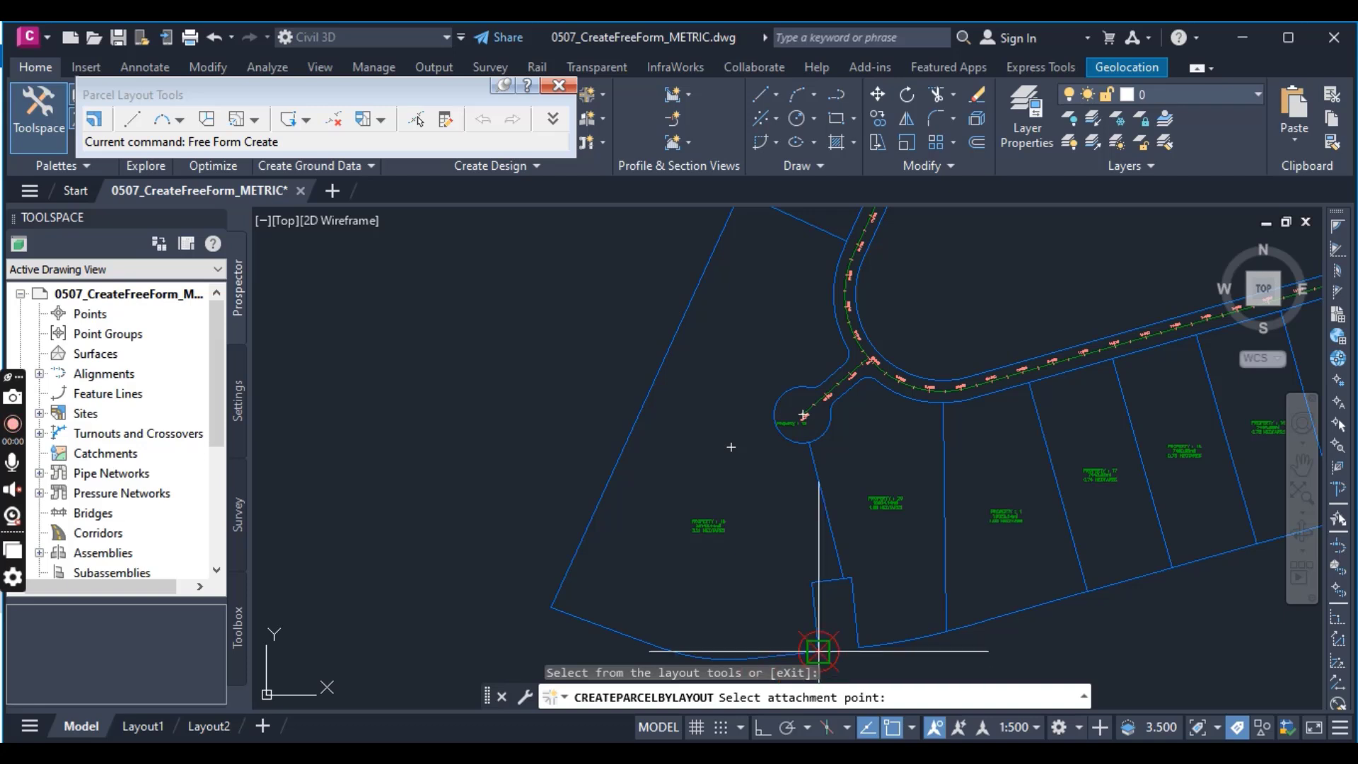
Create a lot line across Property 18 from the west side of the cul-de-sac, perpendicular to the curve, and end the command
scroll(740, 449, up, 4)
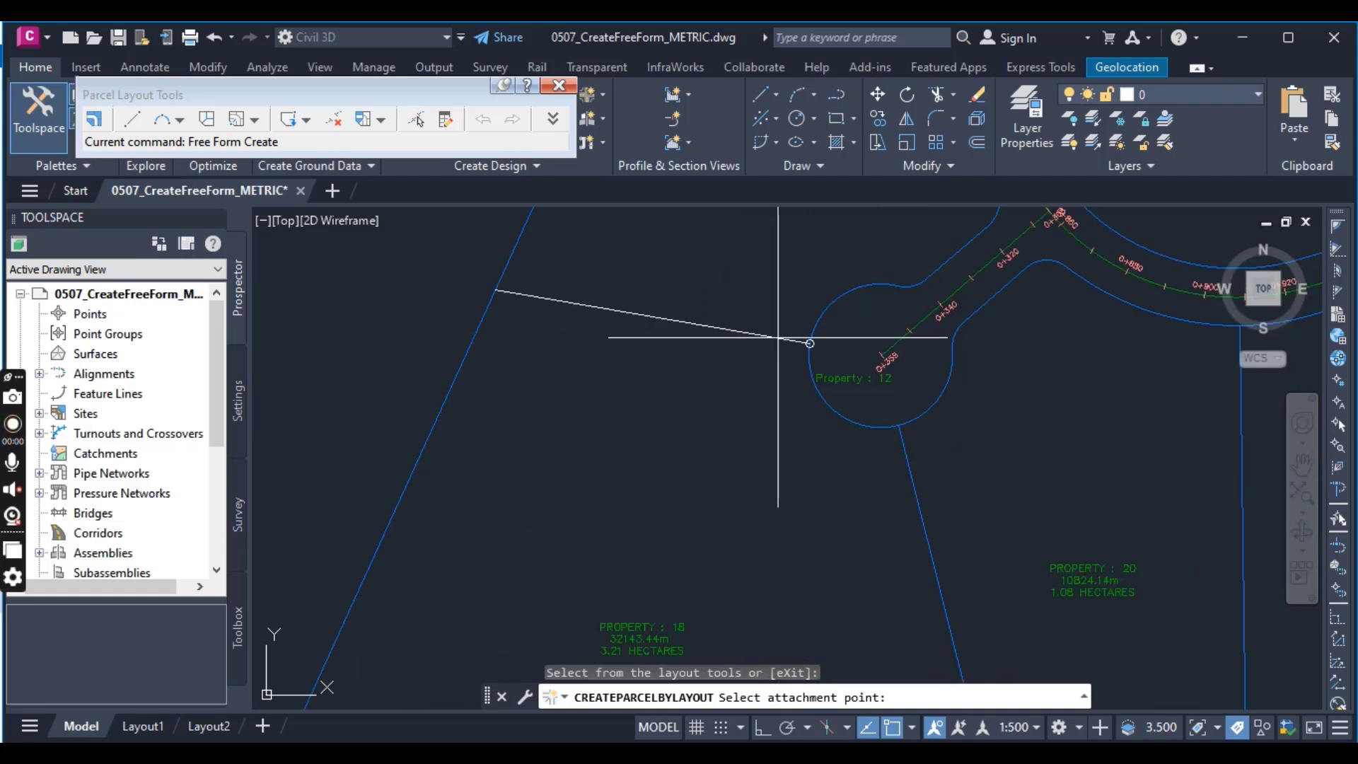
click(749, 367)
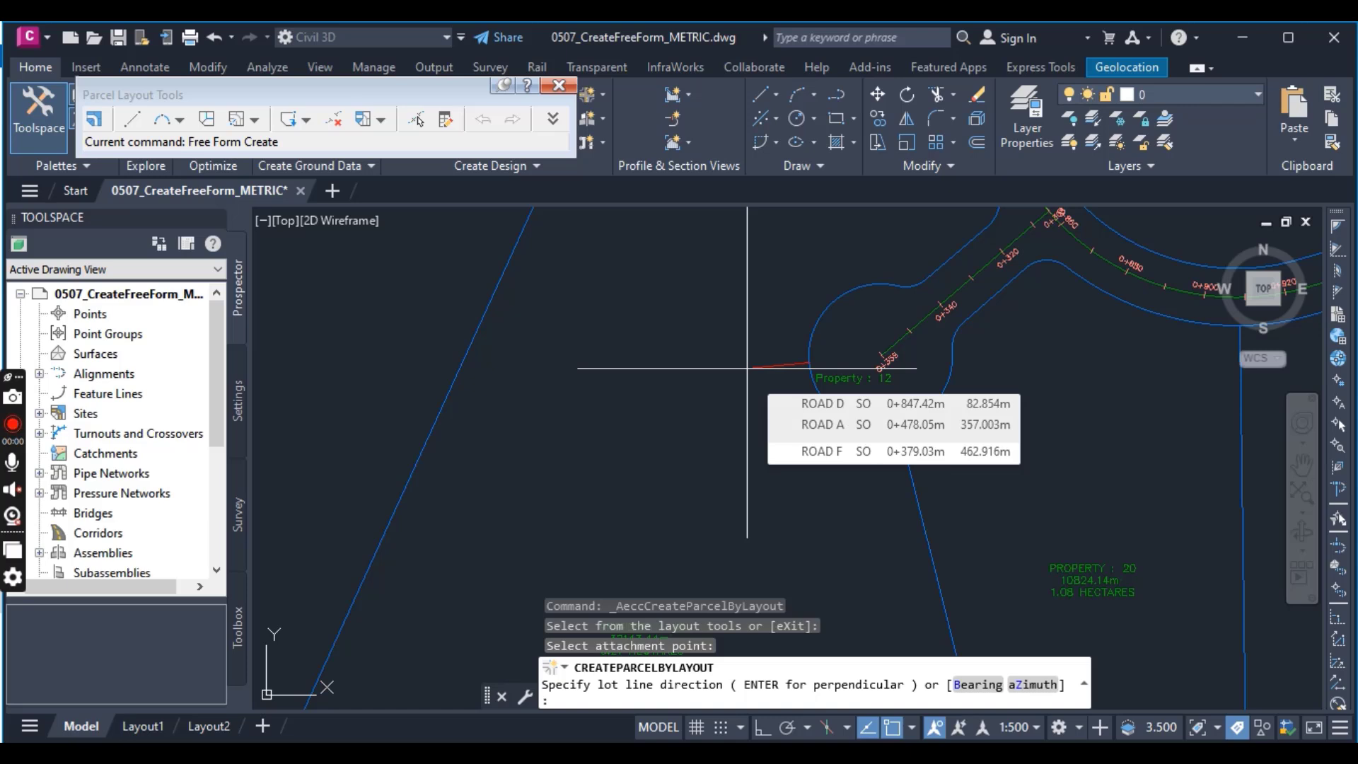
key(Return)
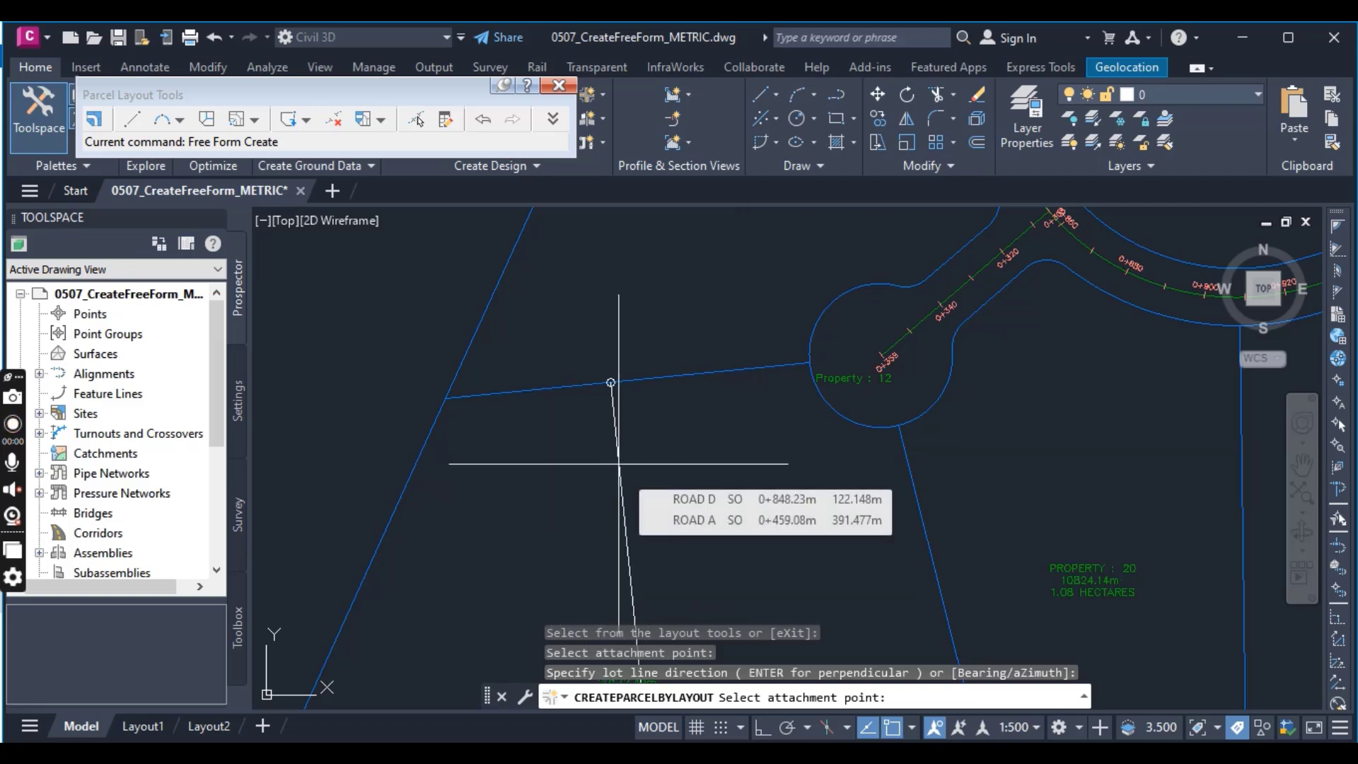
scroll(610, 383, down, 3)
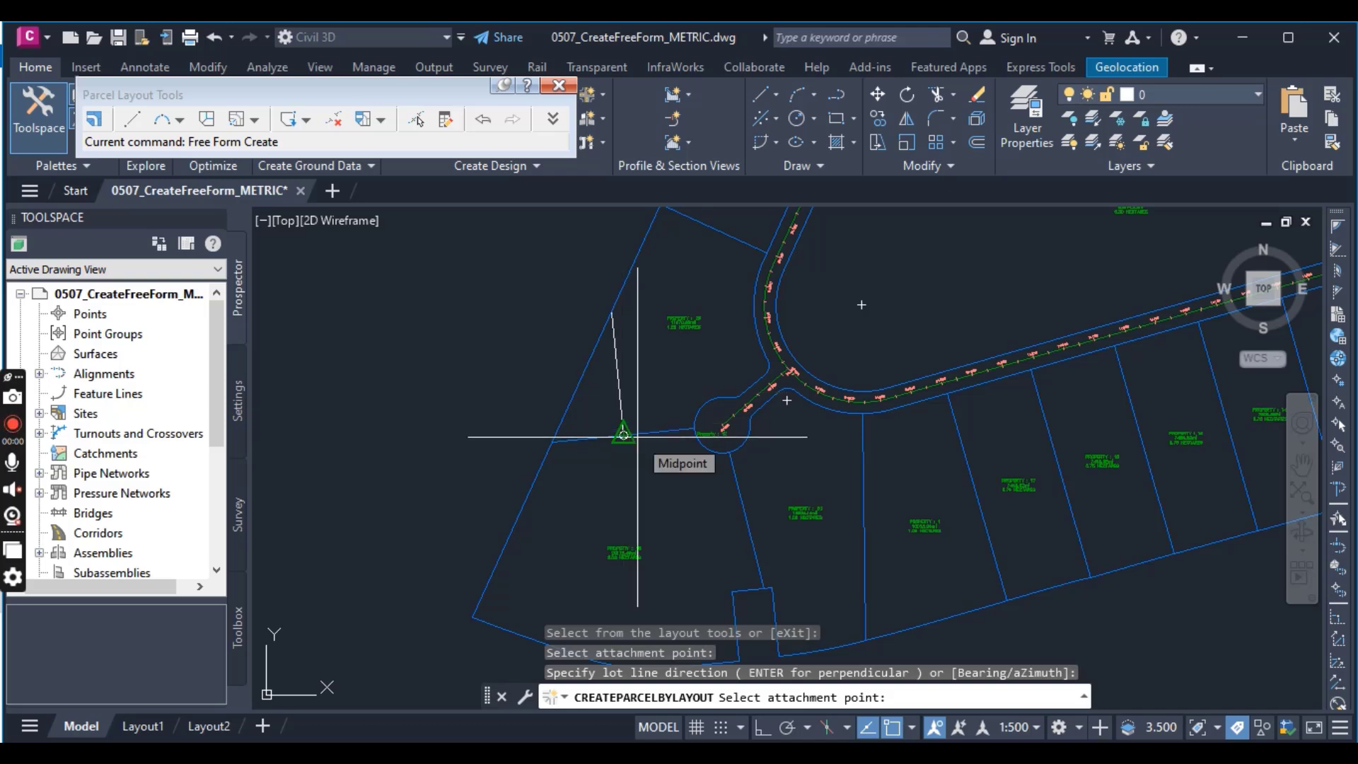
key(Return)
scroll(638, 436, up, 4)
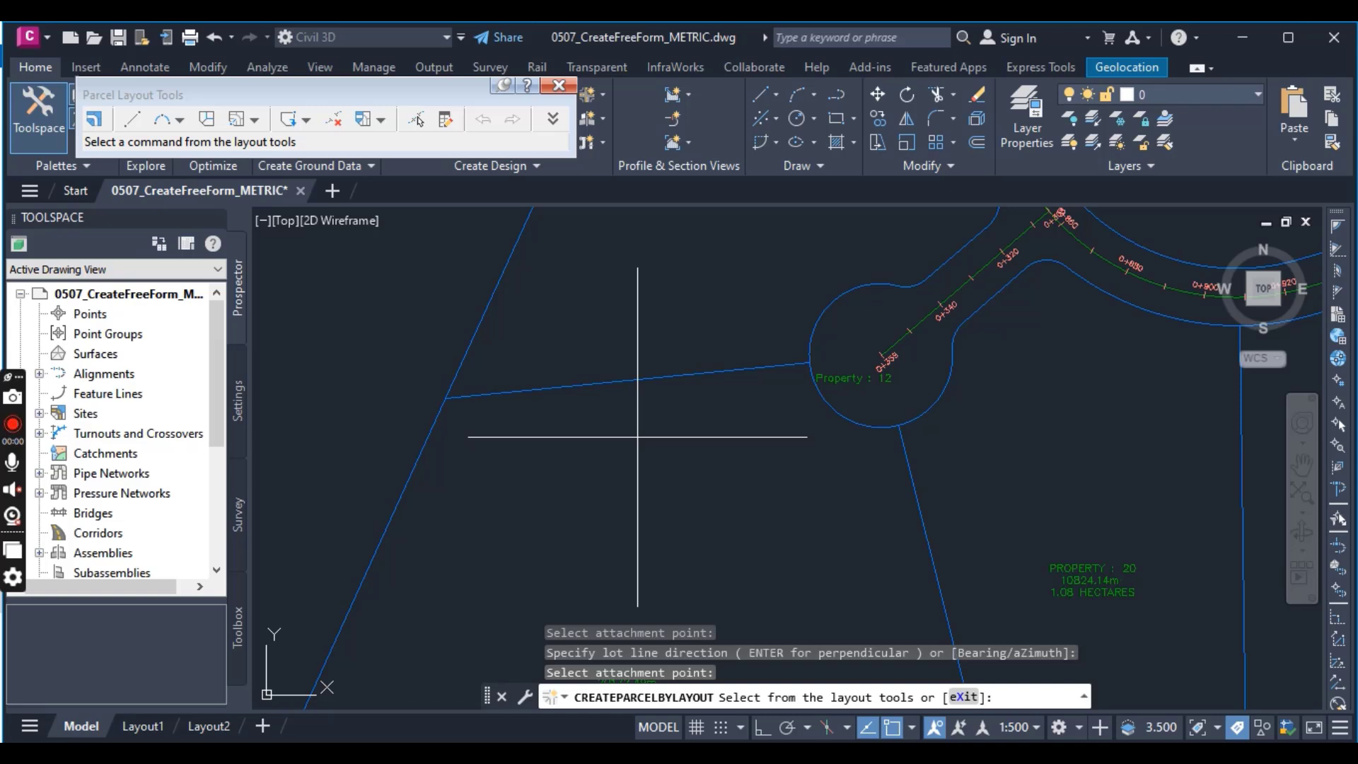
key(Escape)
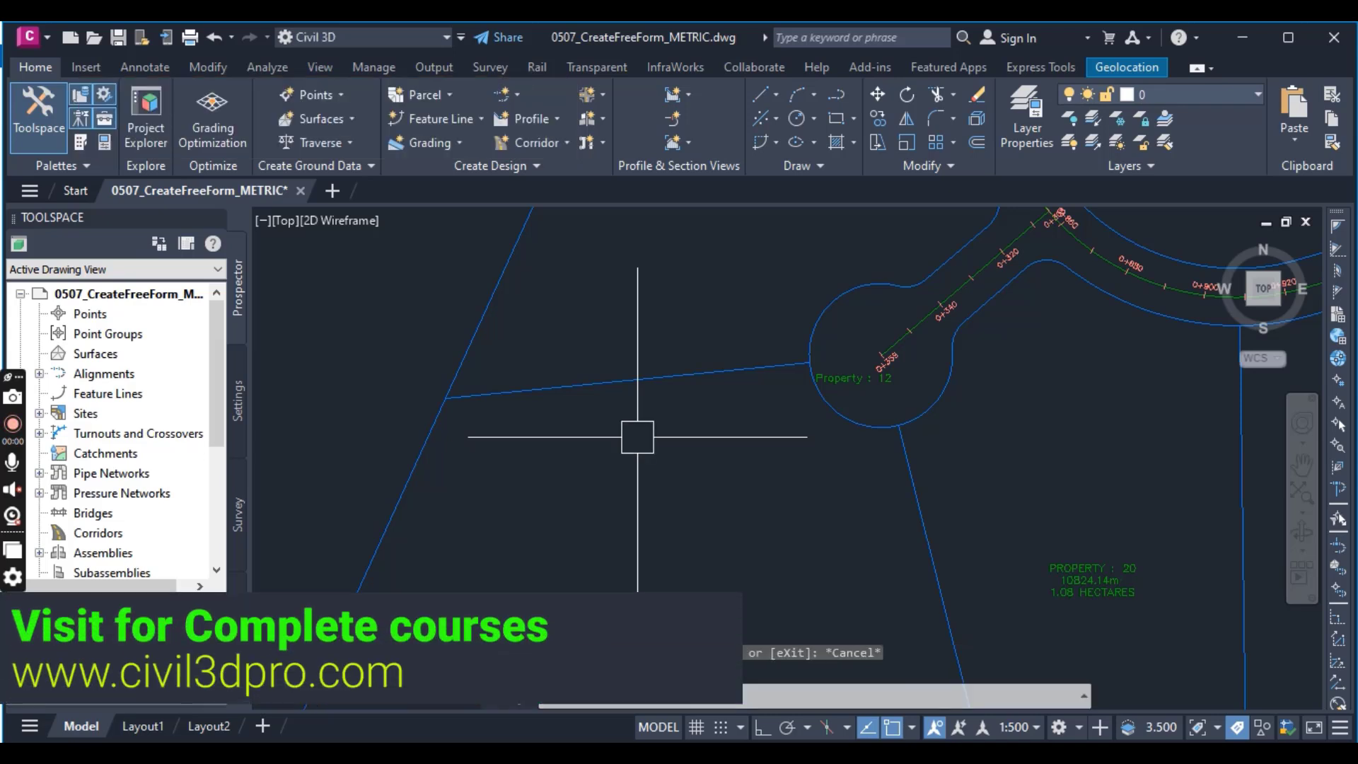
Move the new lot line's attachment point northward along the cul-de-sac curve to its northwest side
scroll(637, 436, down, 4)
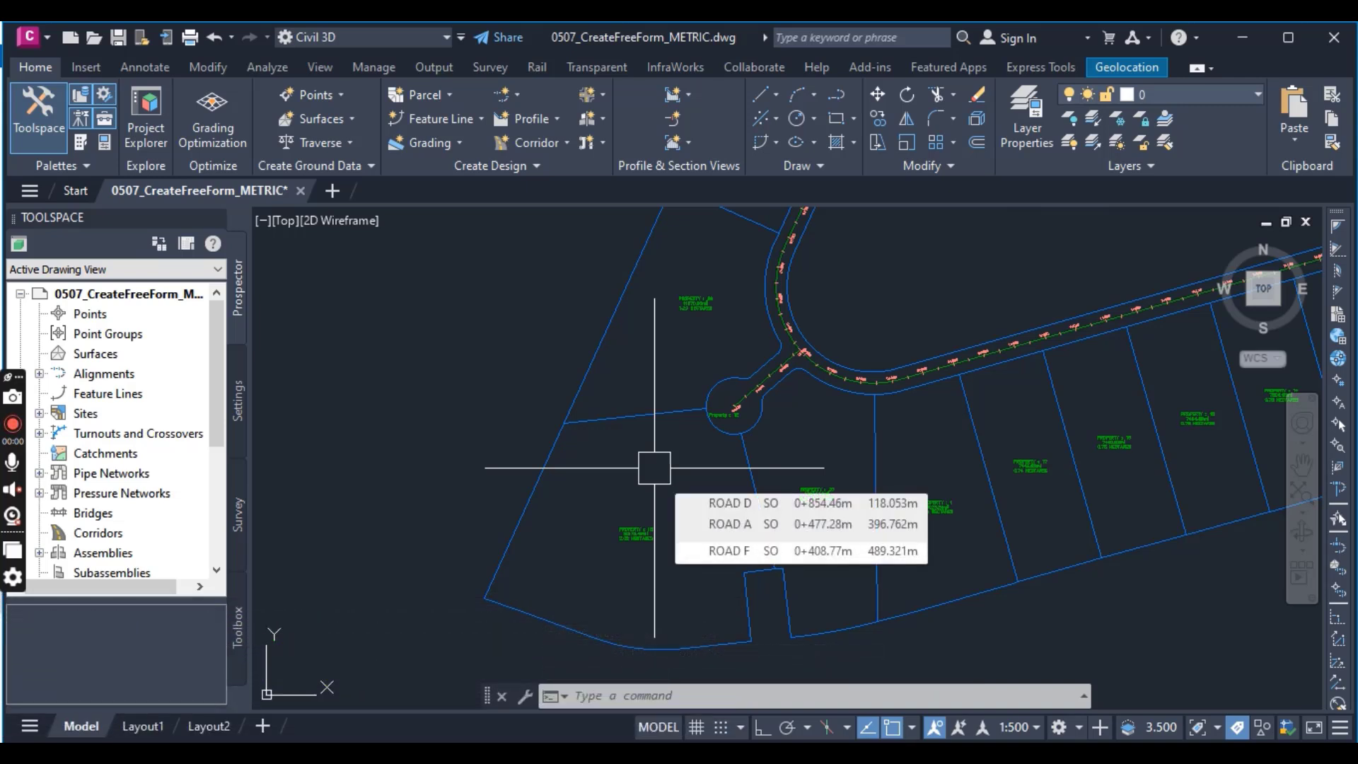
click(640, 415)
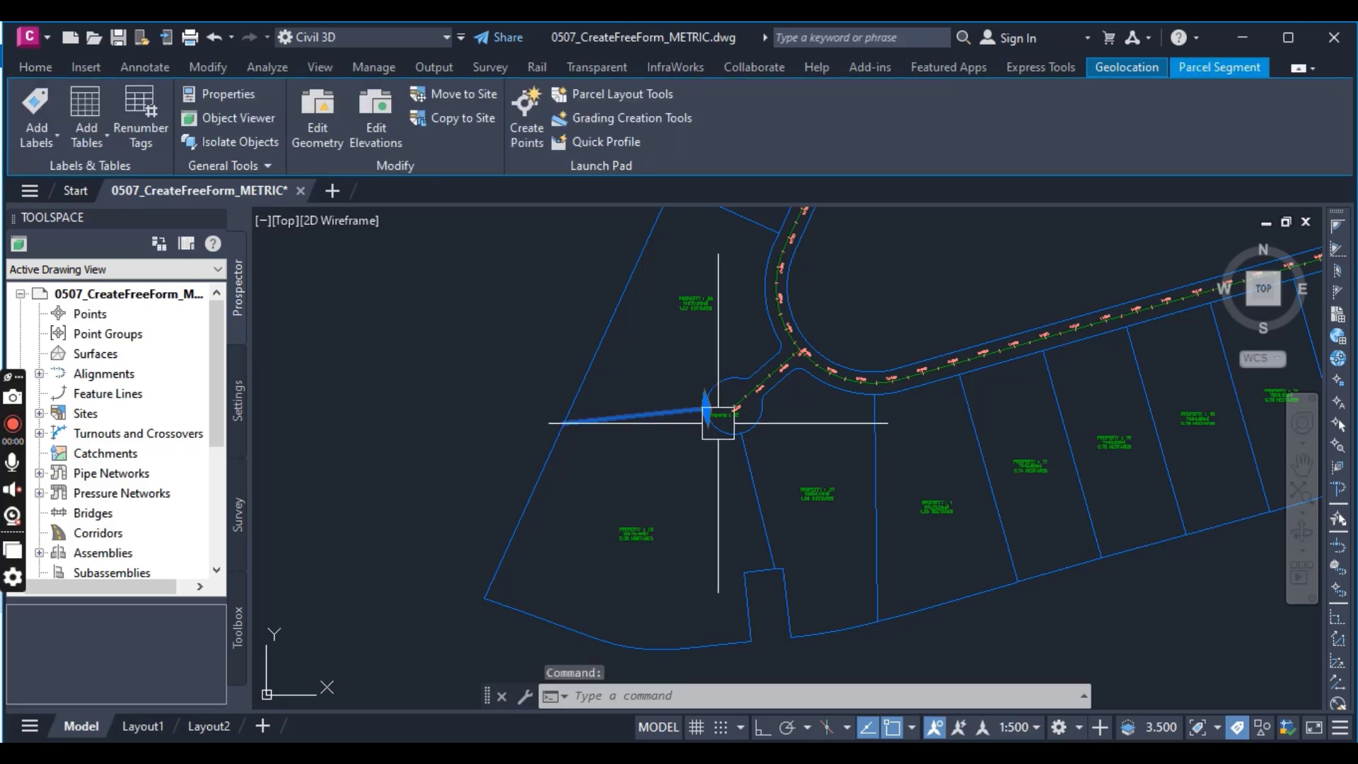
scroll(715, 418, up, 7)
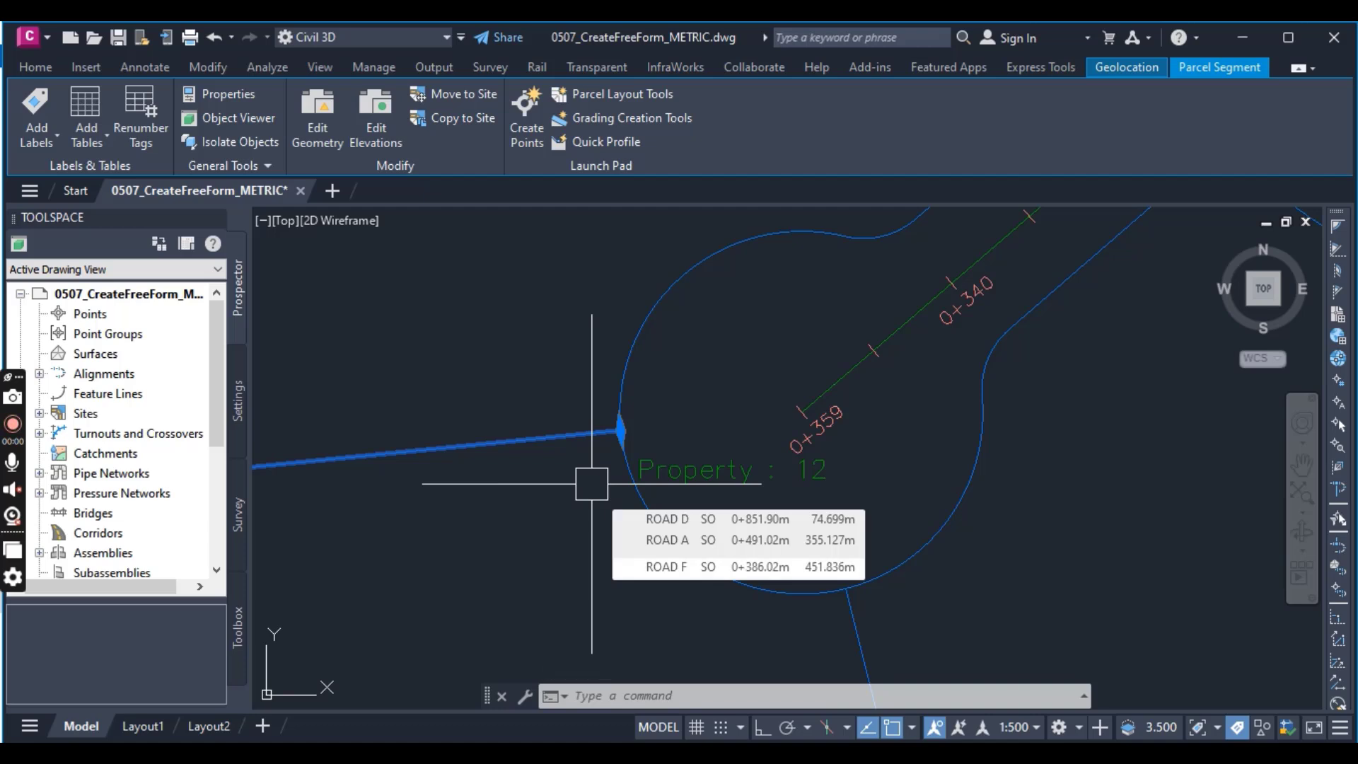
scroll(569, 481, down, 4)
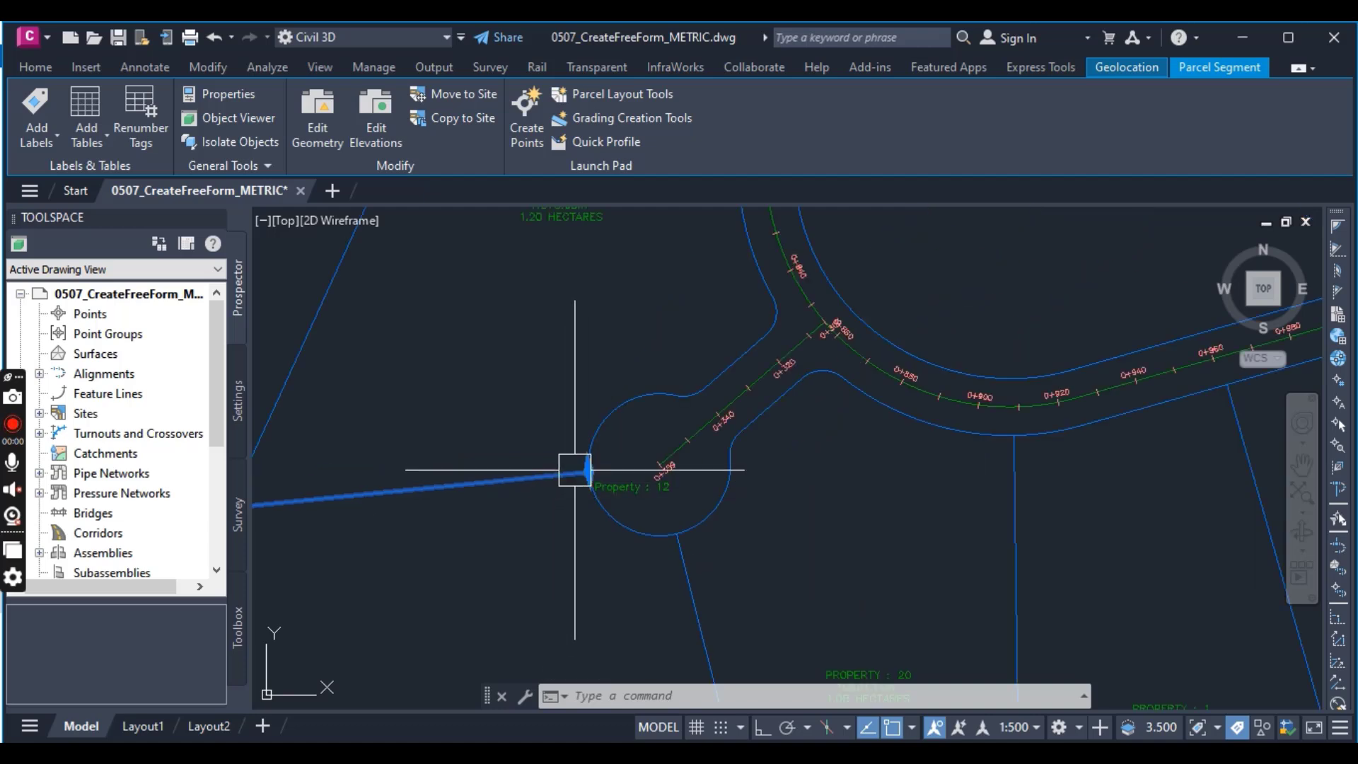
click(586, 471)
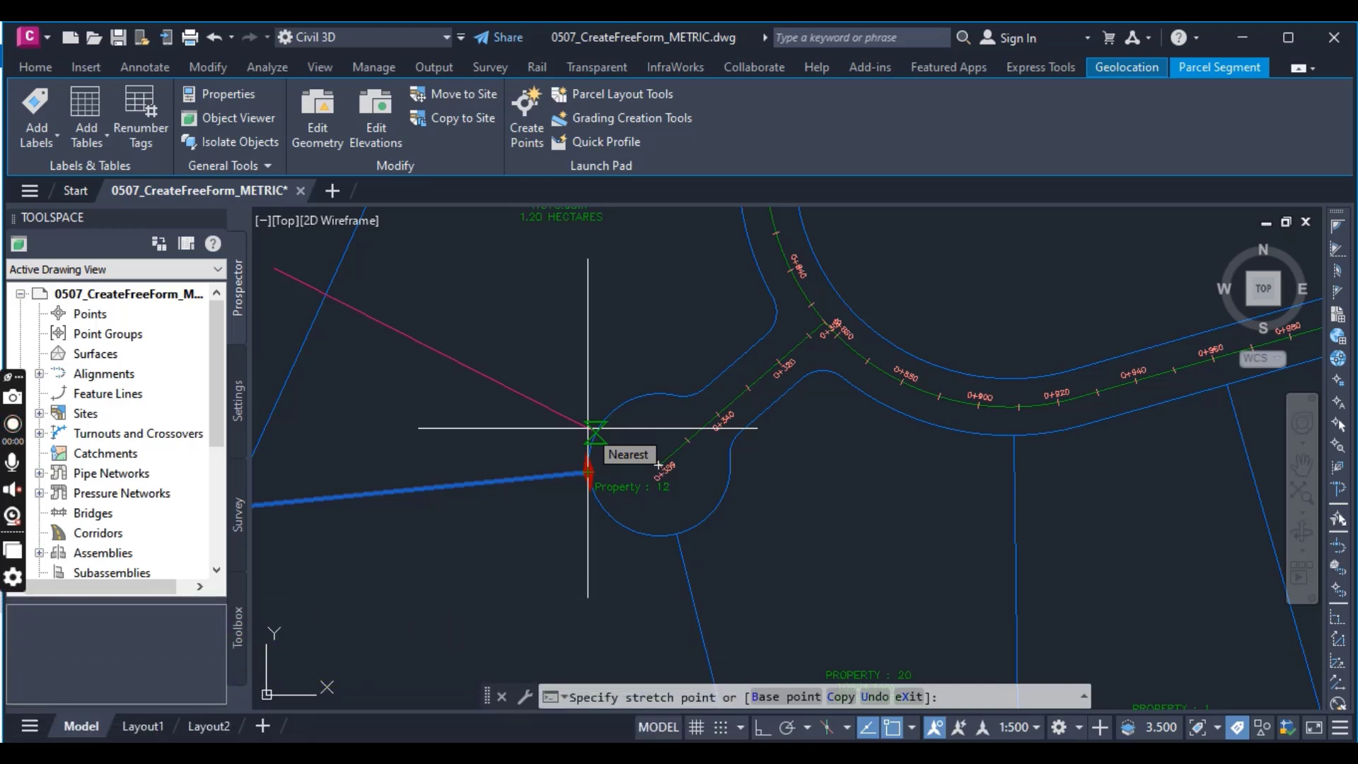
click(588, 428)
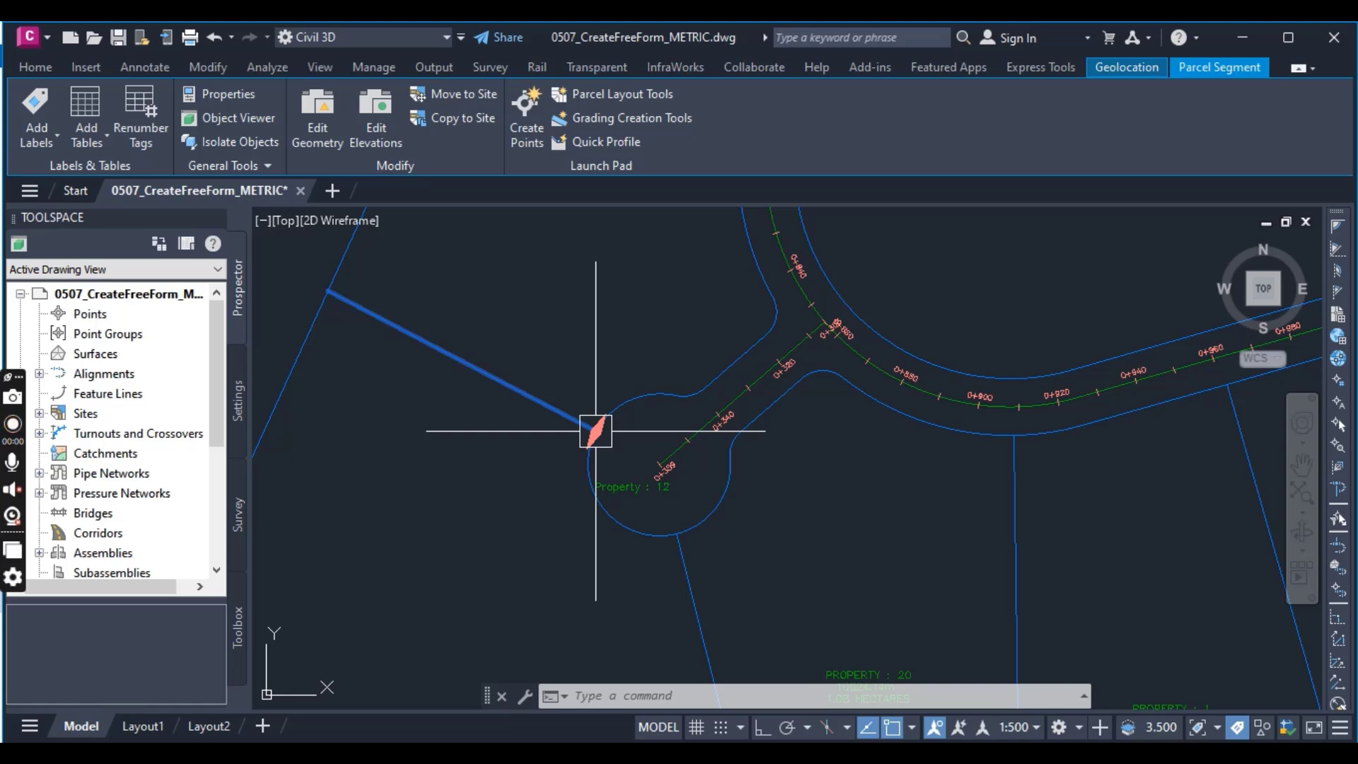
scroll(595, 432, down, 5)
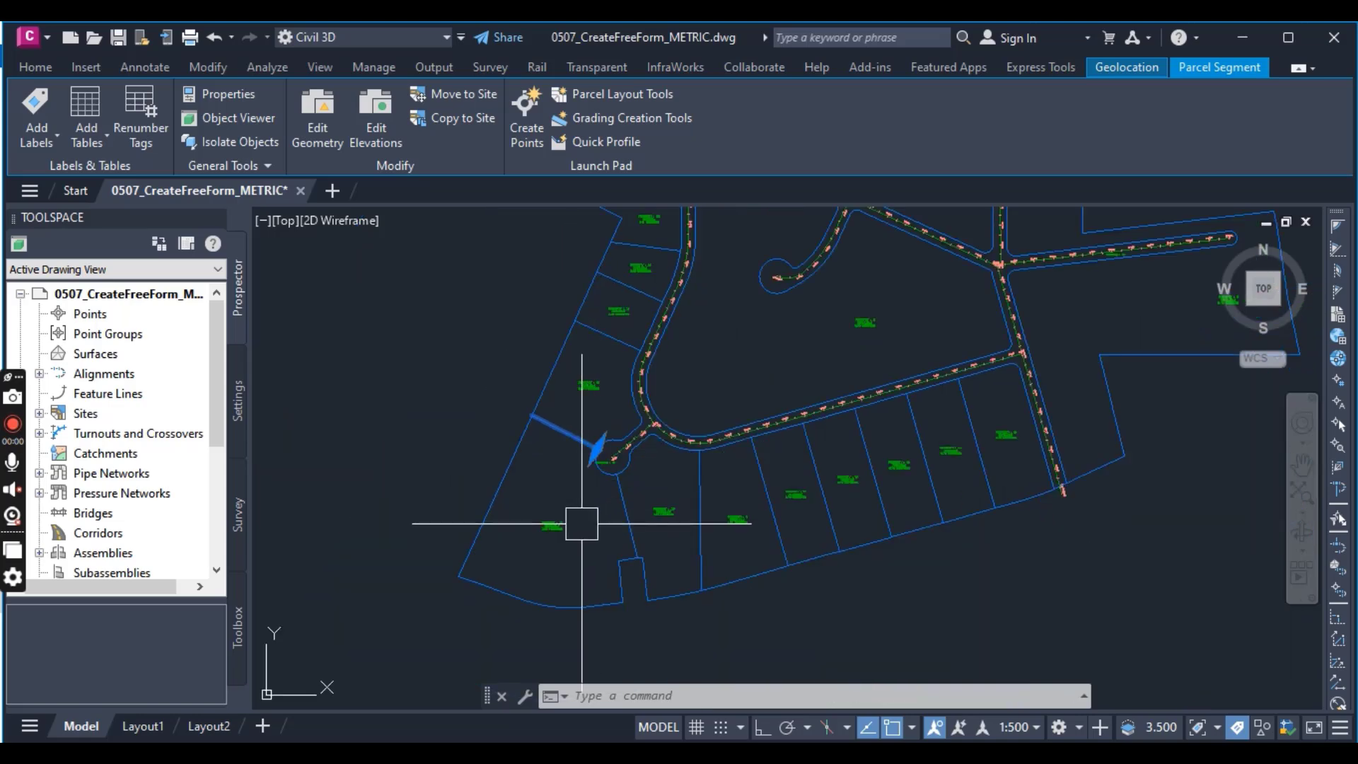